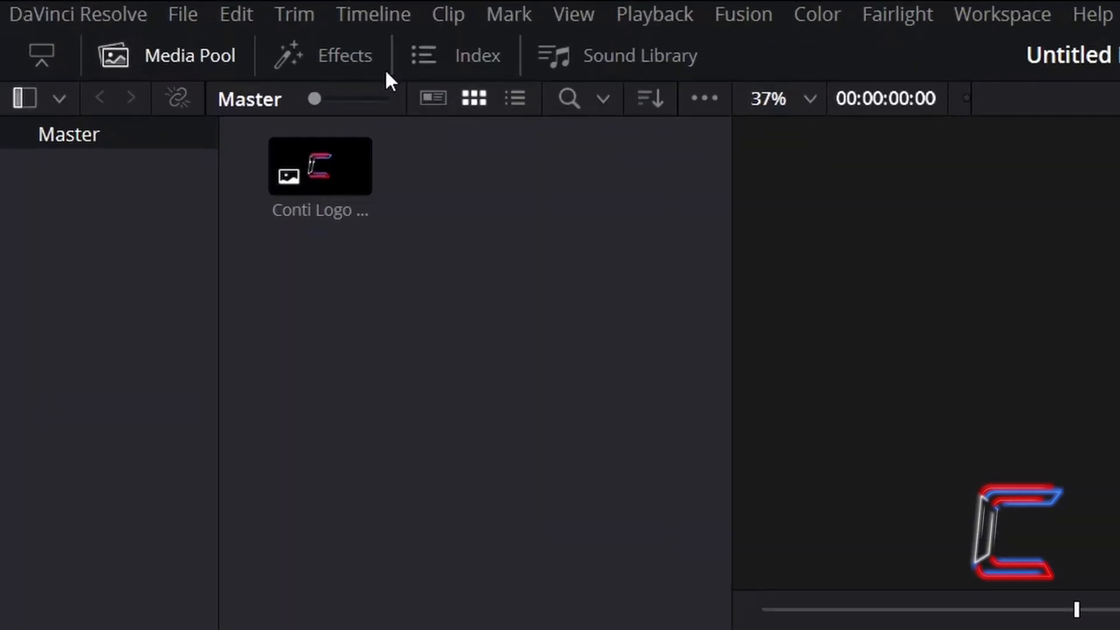
# Add a Fusion Composition effect at the start of the timeline and open it in the Fusion page
pyautogui.click(375, 65)
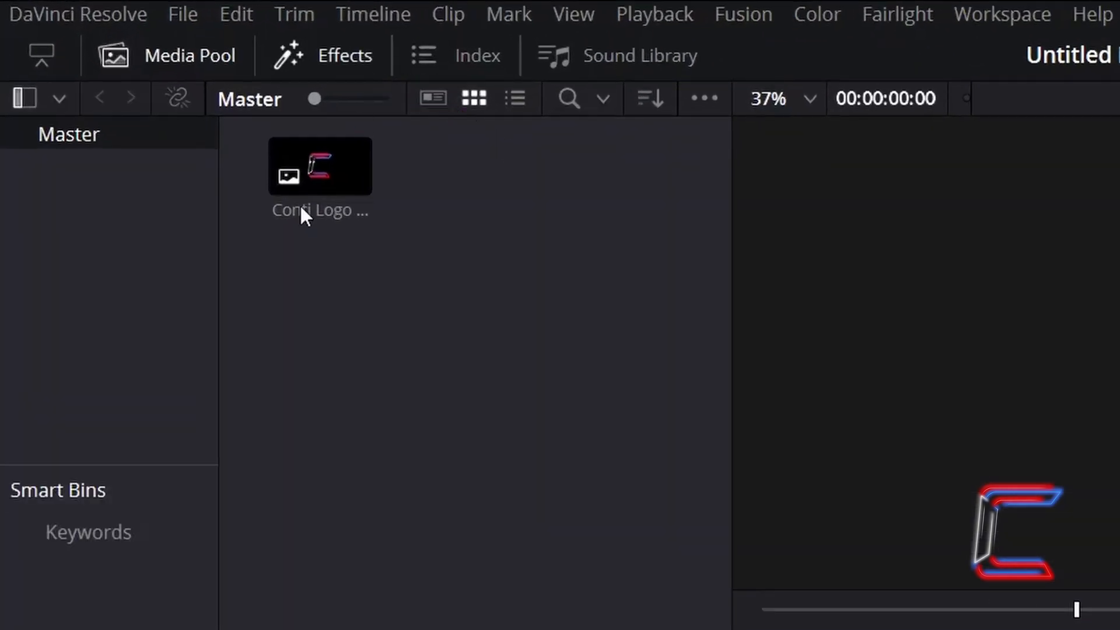
pyautogui.click(129, 618)
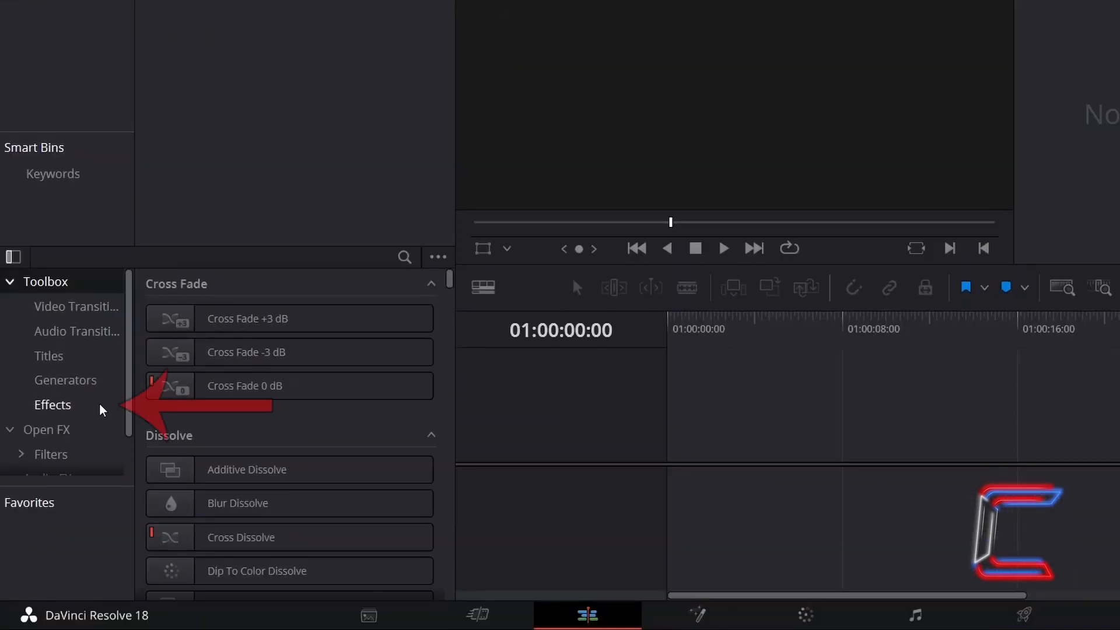
pyautogui.click(100, 408)
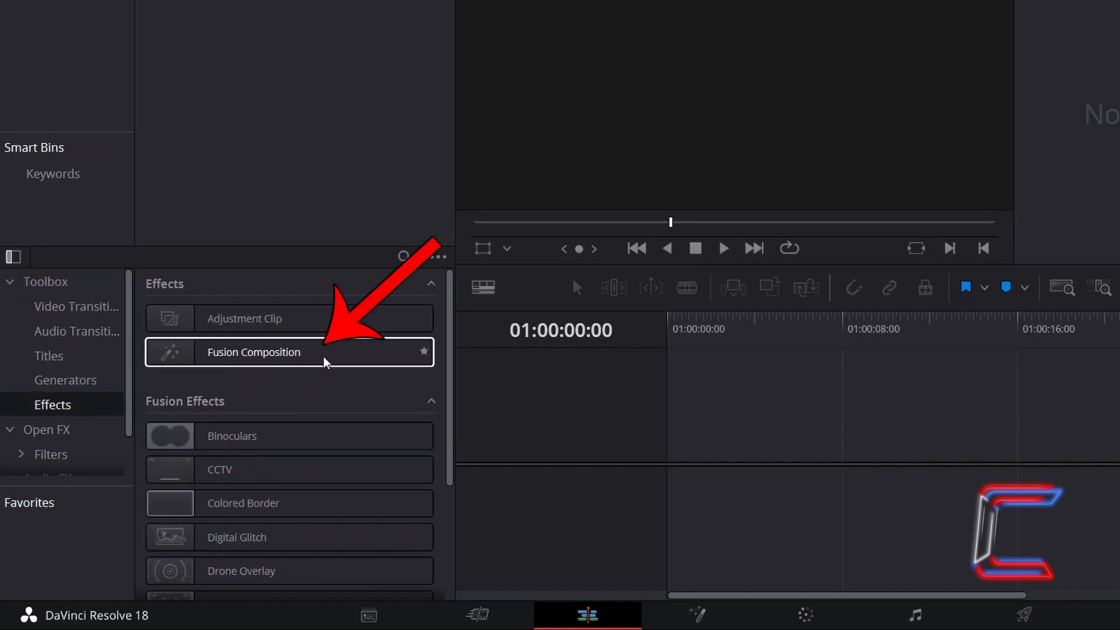
pyautogui.moveTo(325, 358); pyautogui.dragTo(683, 439)
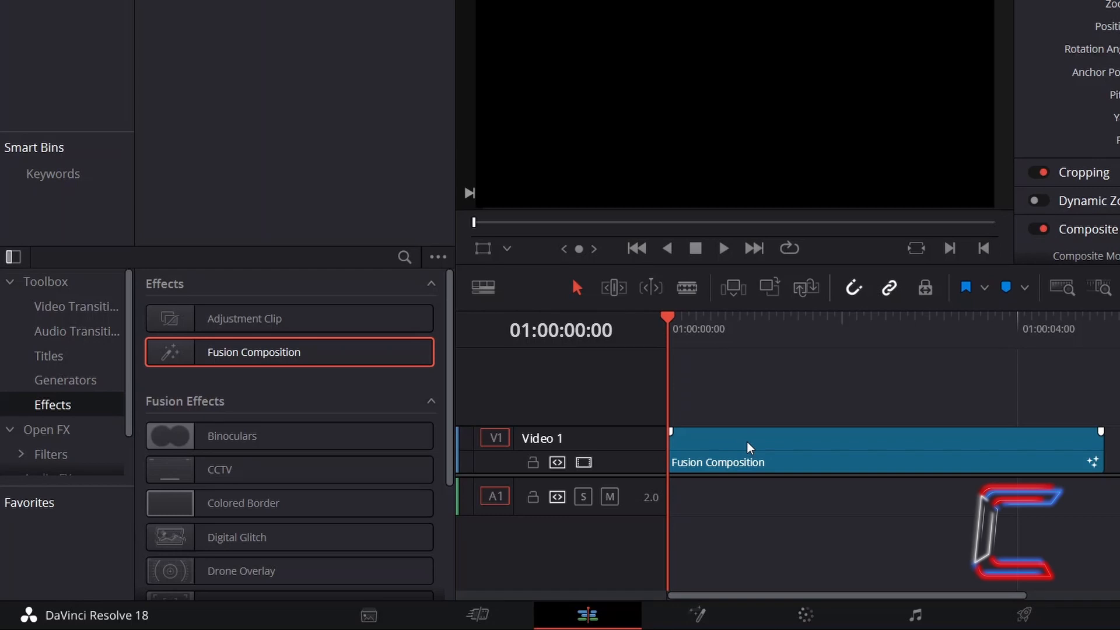
pyautogui.rightClick(746, 442)
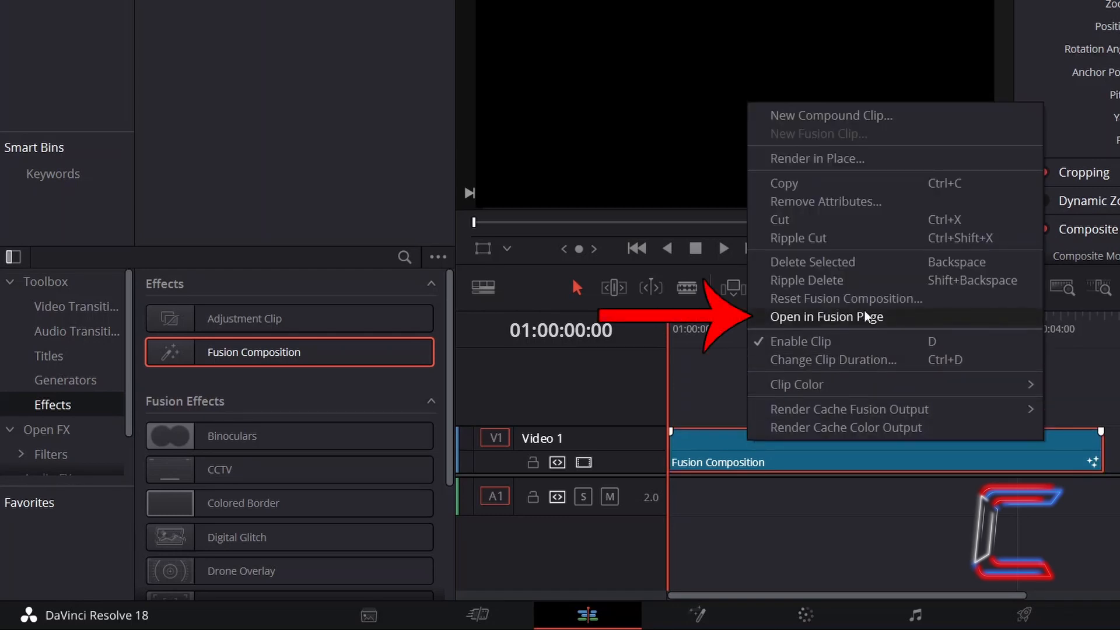
pyautogui.click(886, 316)
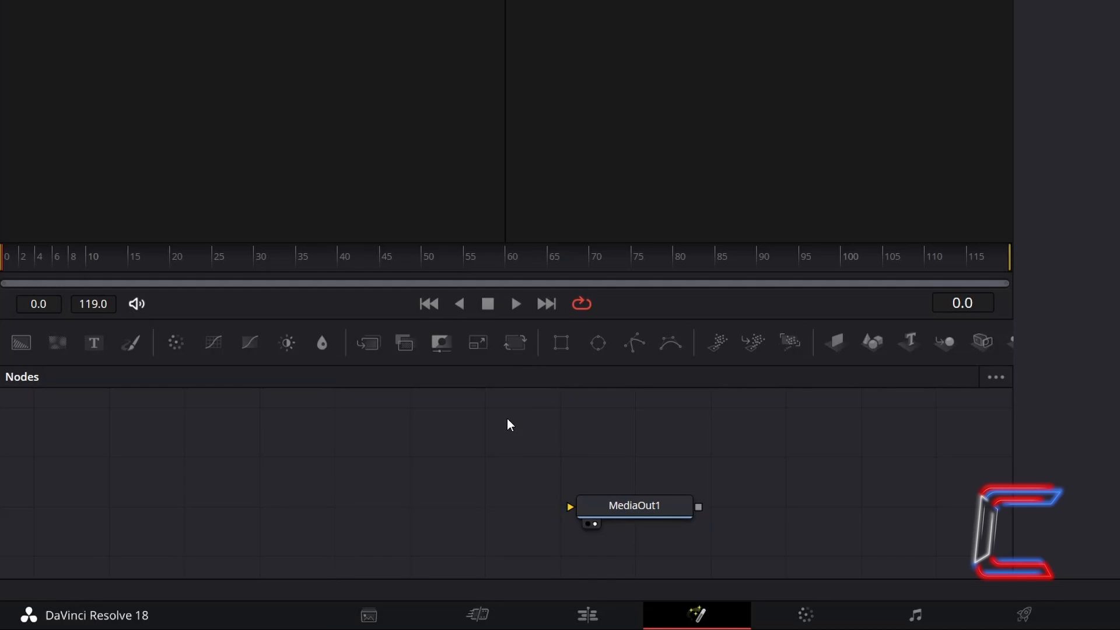
# Add an Ellipse node to the composition and set its soft edge to 0.015
pyautogui.click(600, 345)
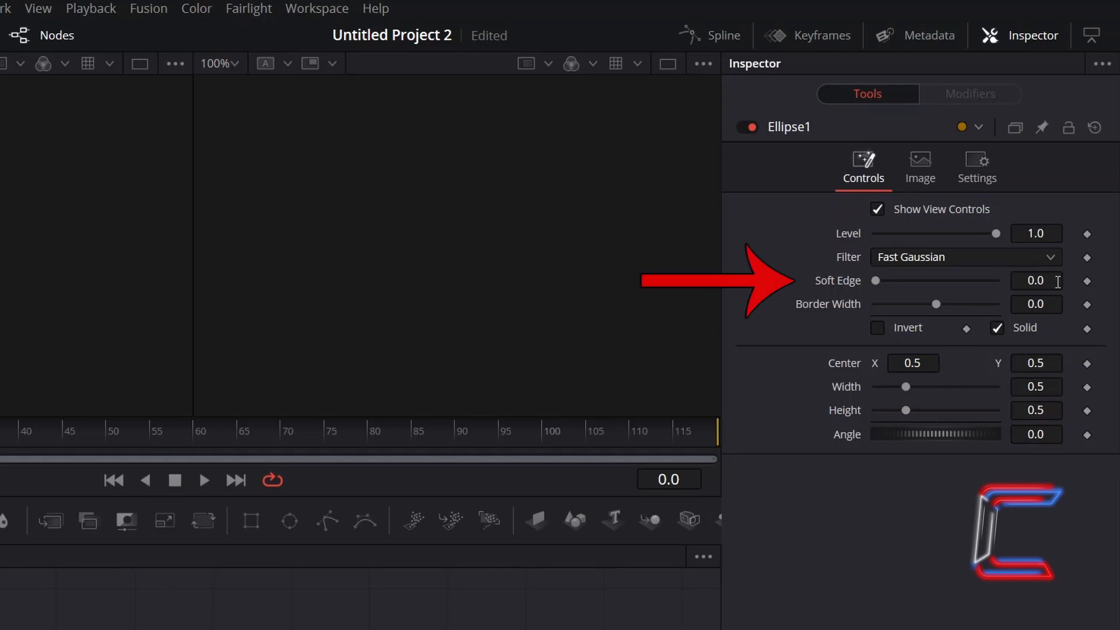
pyautogui.click(1057, 281)
pyautogui.write('15')
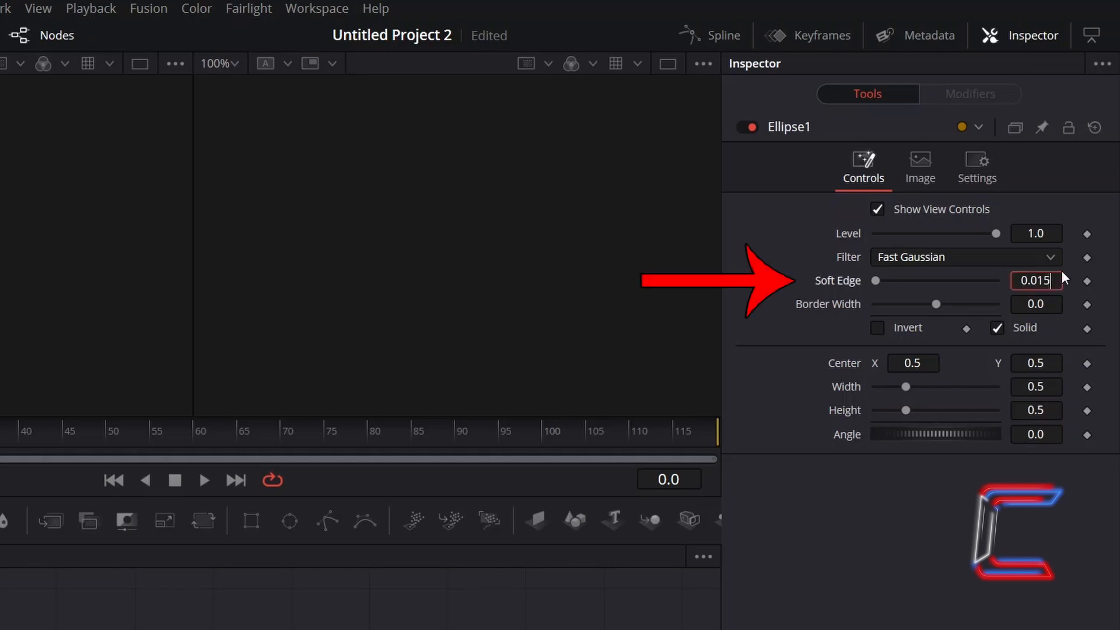
pyautogui.press('Tab')
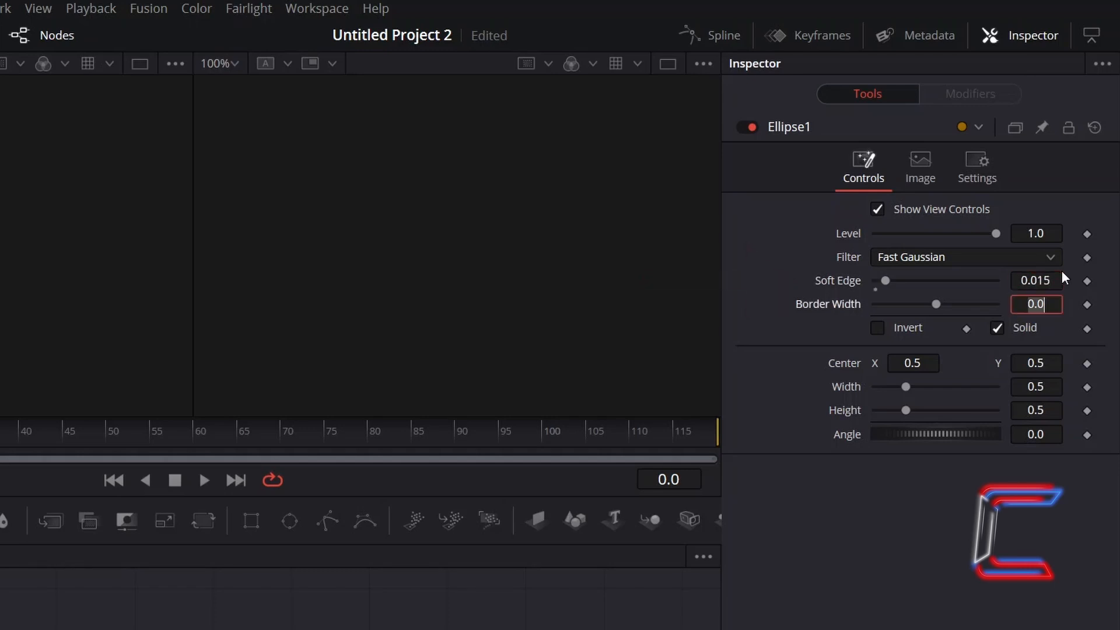
# Set the ellipse's width and height both to 0.05
pyautogui.click(1056, 386)
pyautogui.press('BackSpace')
pyautogui.write('05')
pyautogui.press('Tab')
pyautogui.write('0.0')
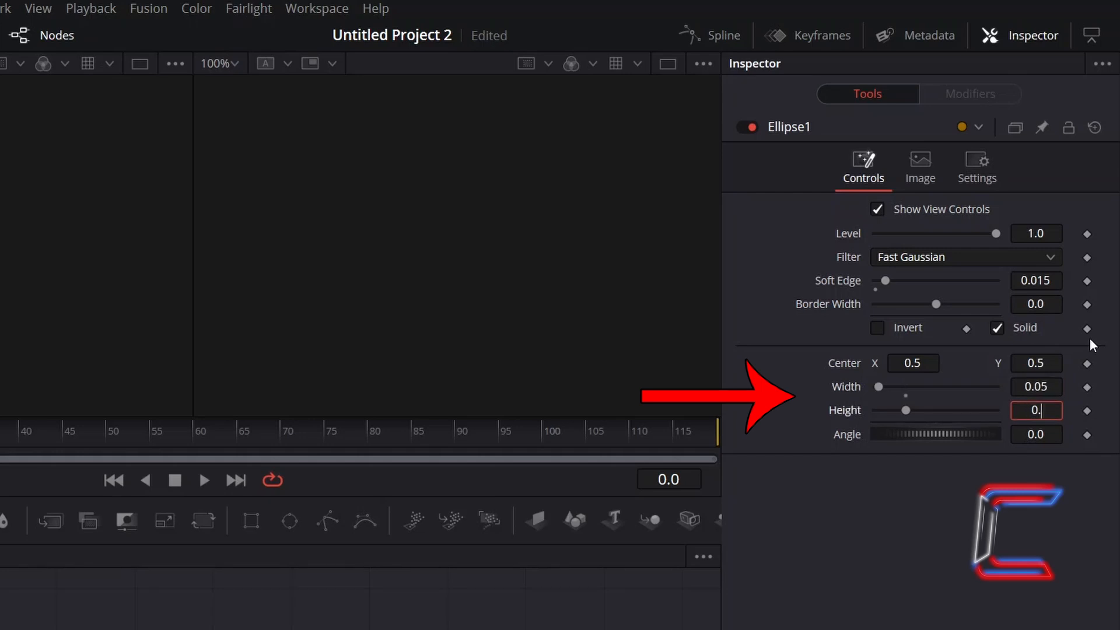
pyautogui.write('5')
pyautogui.press('Tab')
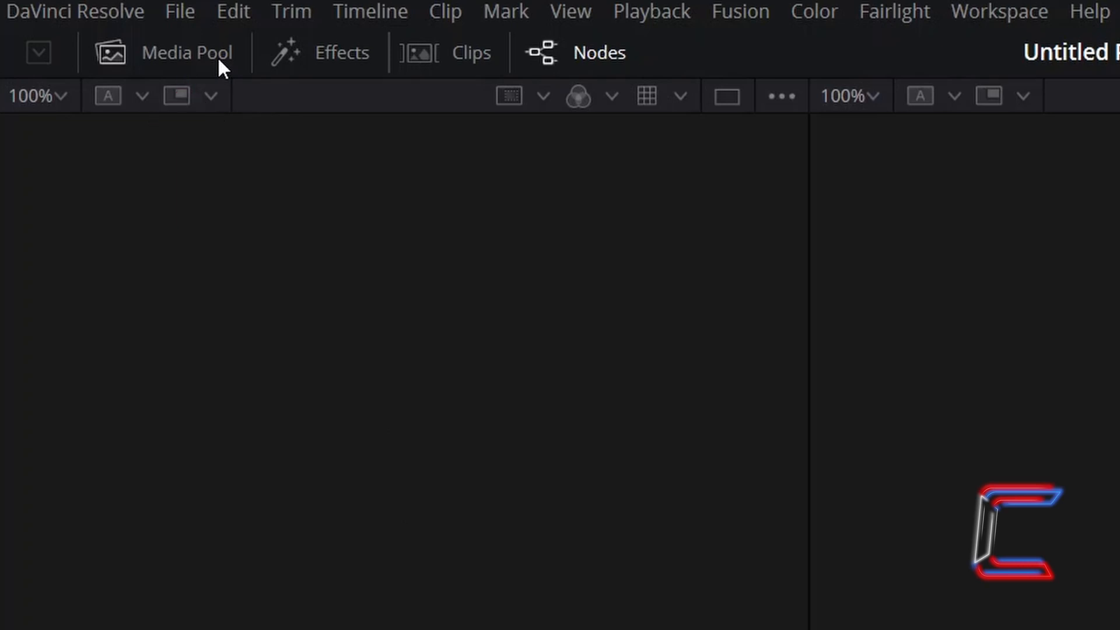
# Bring the Conti Logo watermark image from the media pool into the node graph, below the Ellipse node
pyautogui.click(219, 60)
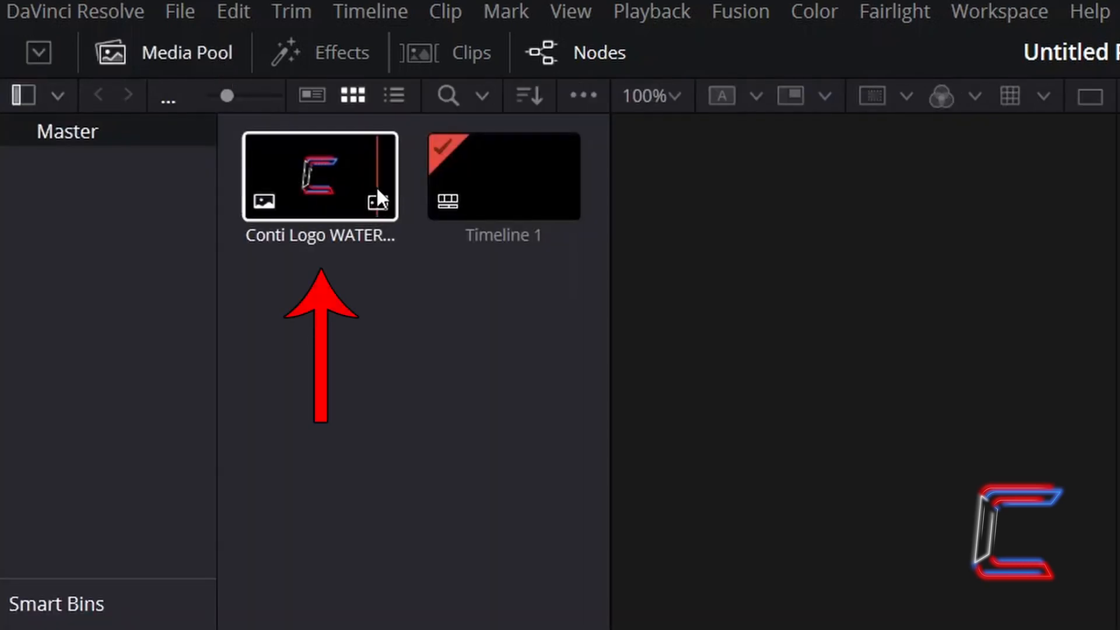
pyautogui.click(362, 153)
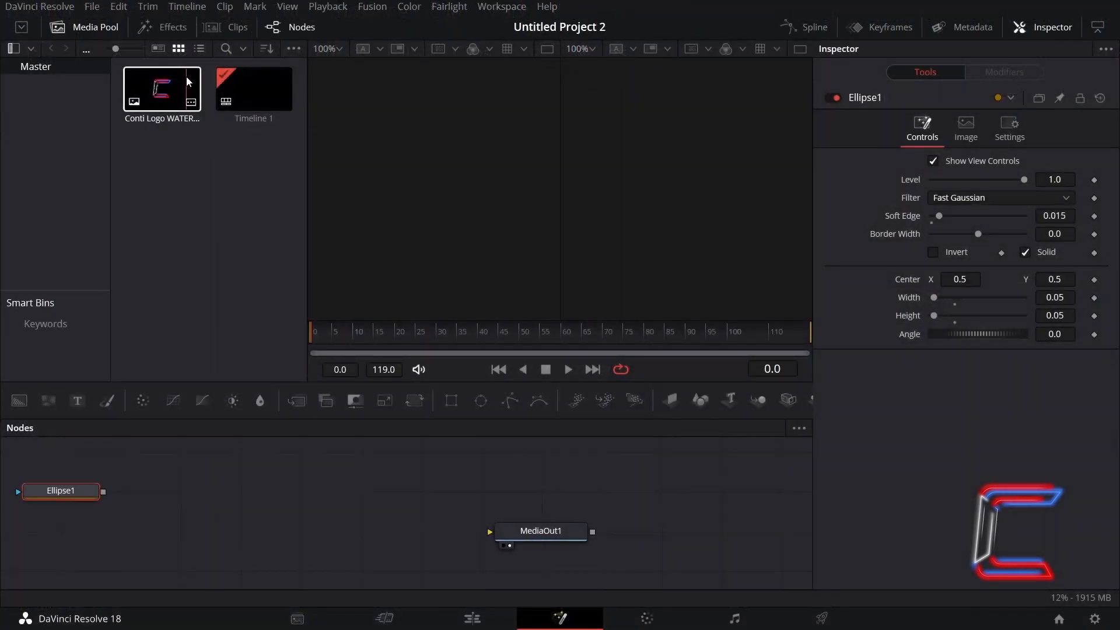
pyautogui.moveTo(186, 76); pyautogui.dragTo(76, 551)
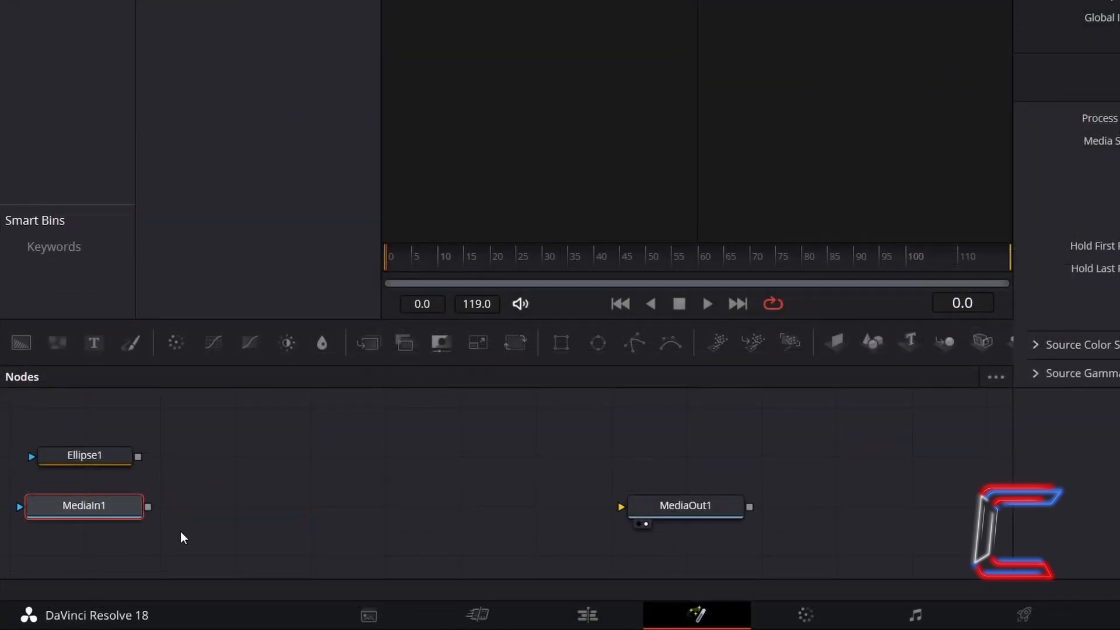
# Add a Crop node after the logo's MediaIn1 node and show its output in the second viewer
pyautogui.hotkey('shift', 'space')
pyautogui.write('crop')
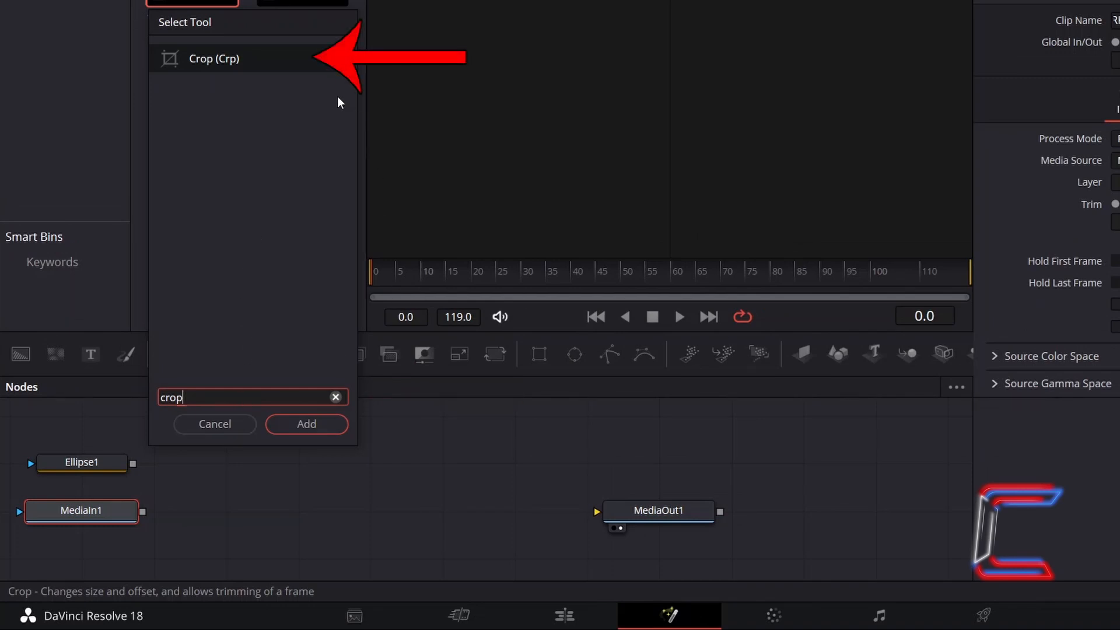
pyautogui.click(264, 58)
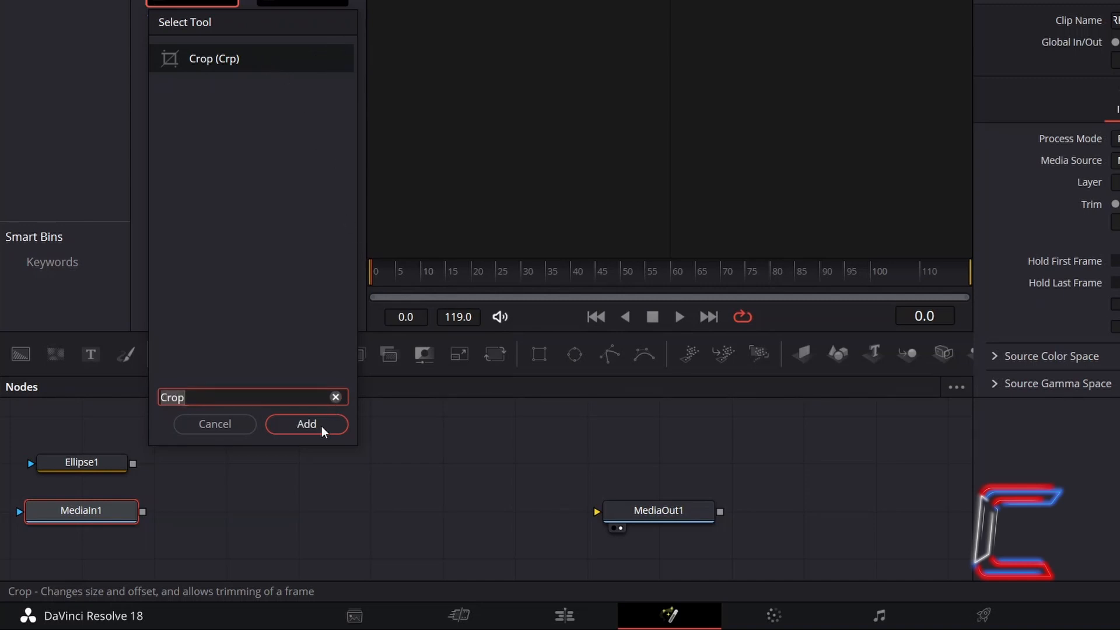
pyautogui.click(306, 424)
pyautogui.click(180, 528)
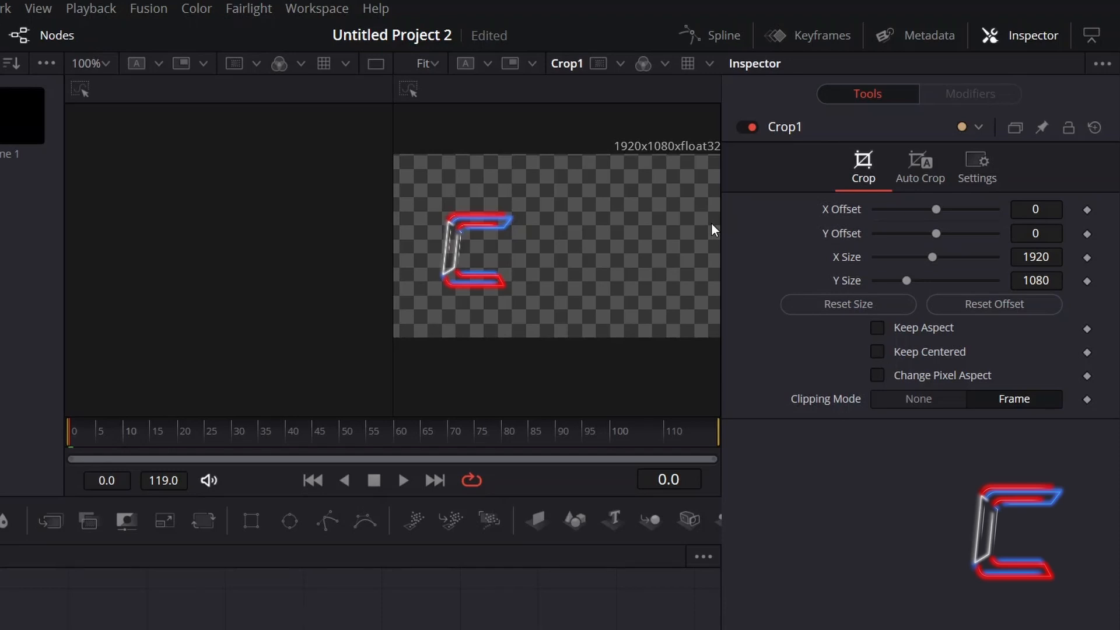
# Set the Crop node's X offset to -500 to centre the logo horizontally in the frame
pyautogui.click(1046, 204)
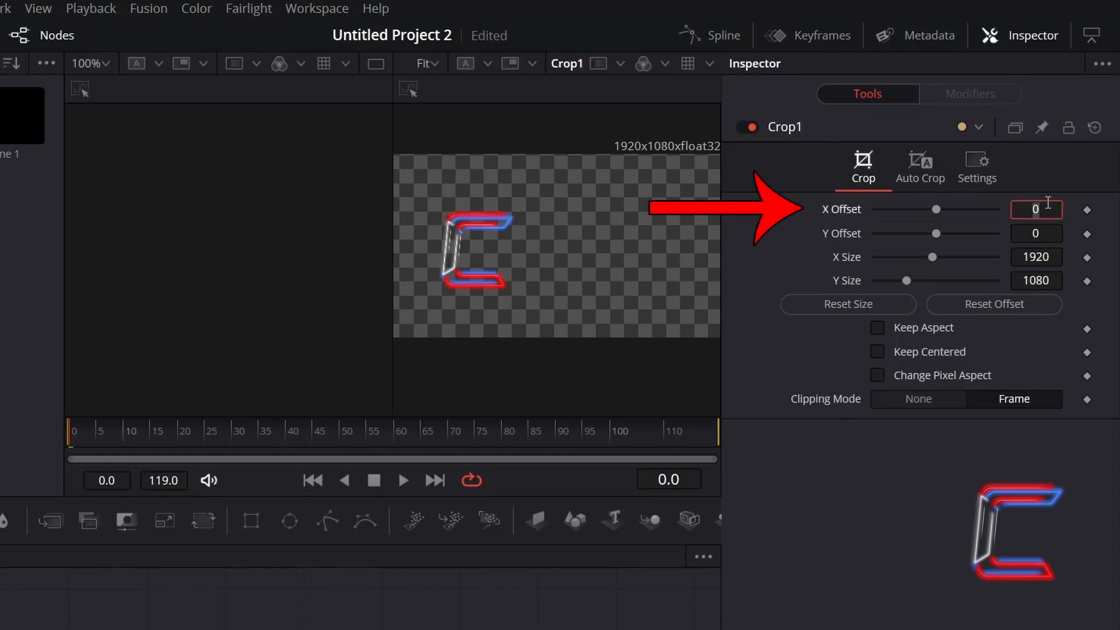
pyautogui.write('-500')
pyautogui.press('Tab')
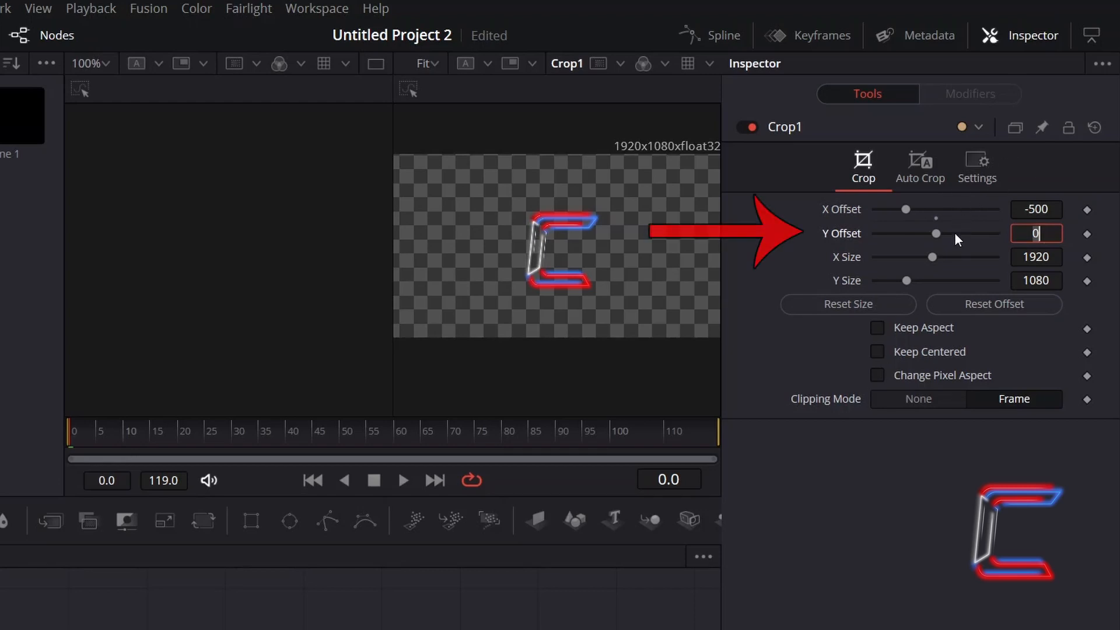
pyautogui.moveTo(936, 233)
pyautogui.mouseDown()
pyautogui.moveTo(948, 232)
pyautogui.moveTo(904, 223)
pyautogui.moveTo(944, 233)
pyautogui.mouseUp()
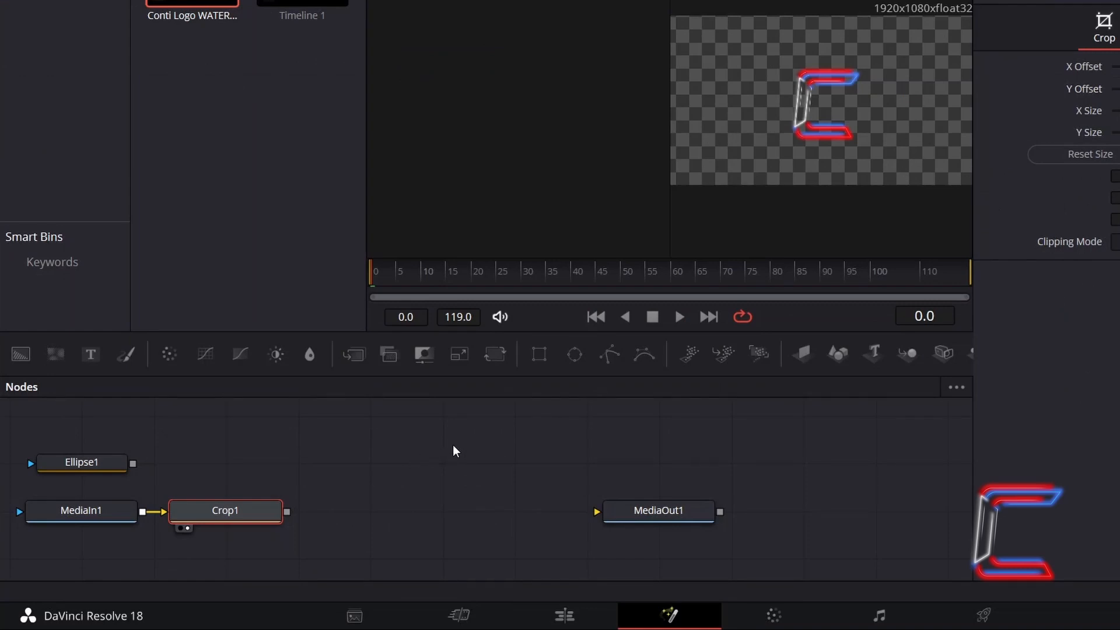
# Add a pEmitter node with its style set to Bitmap and connect the Ellipse output to its style input
pyautogui.click(414, 475)
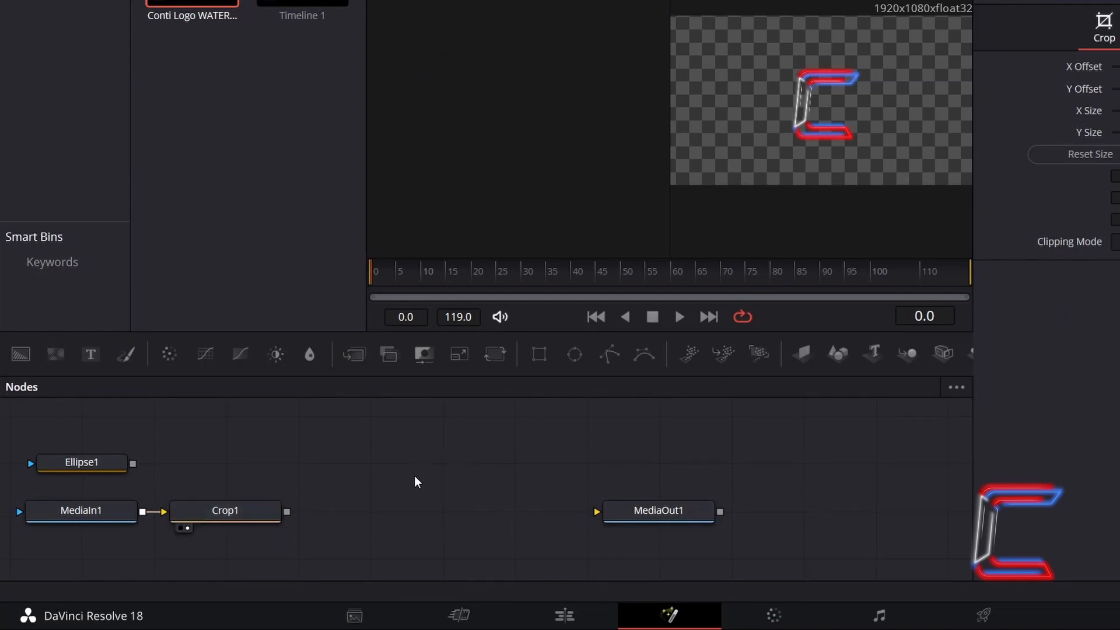
pyautogui.click(690, 353)
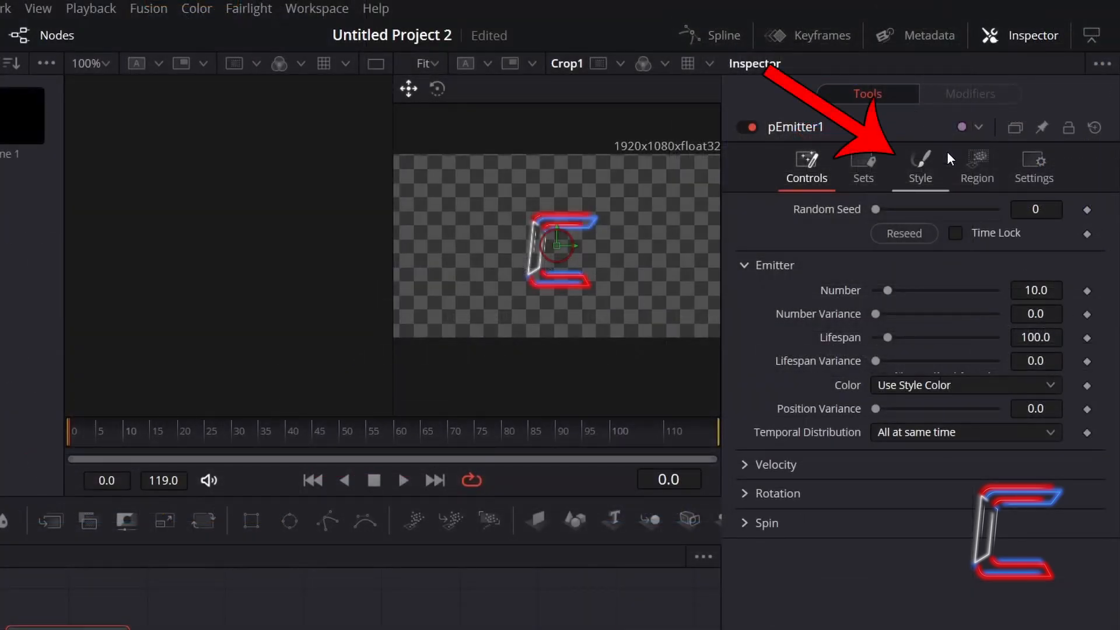
pyautogui.click(946, 153)
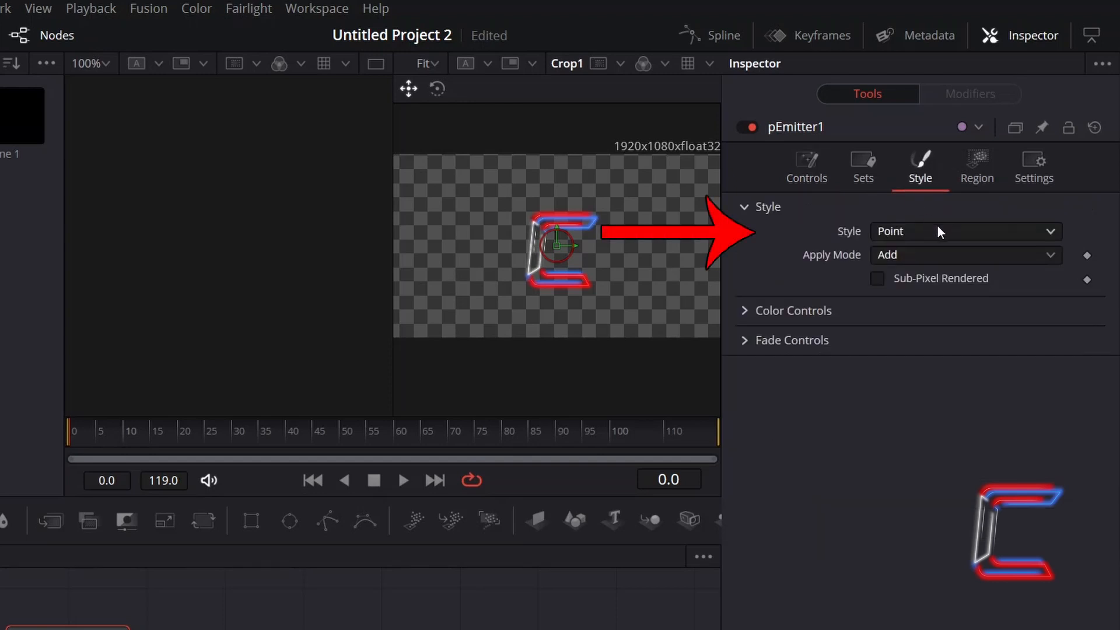
pyautogui.click(937, 231)
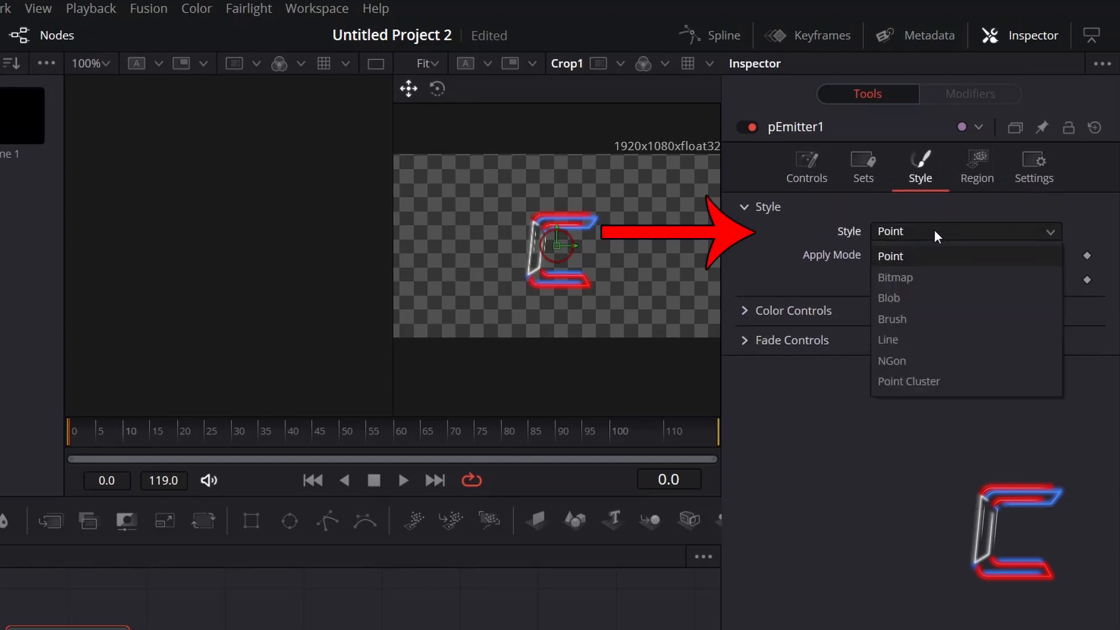
pyautogui.click(931, 272)
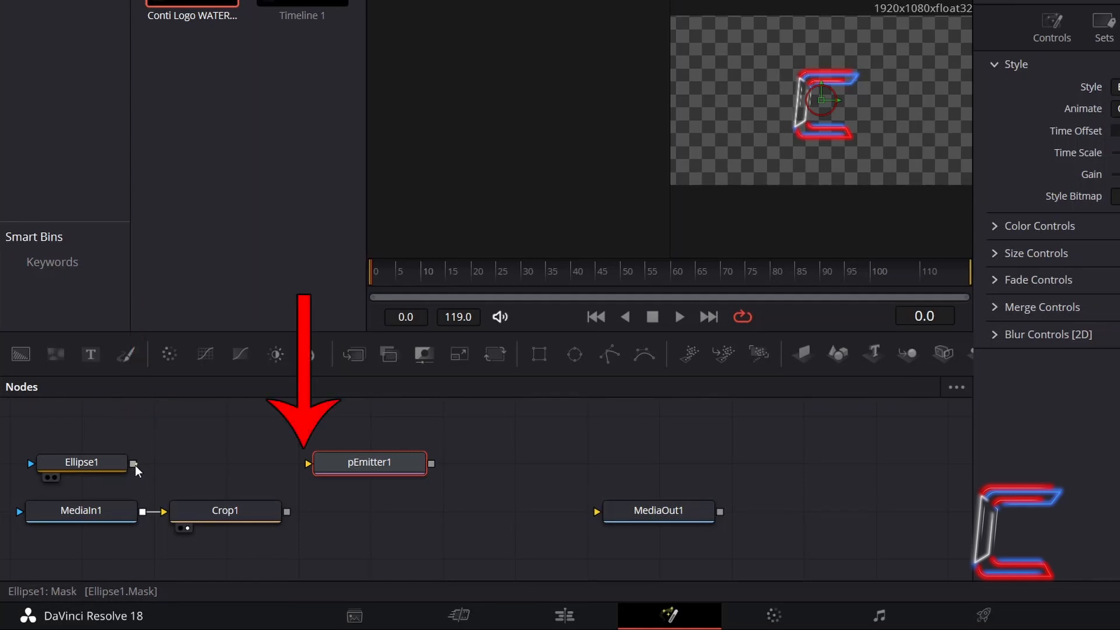
pyautogui.moveTo(134, 465); pyautogui.dragTo(310, 462)
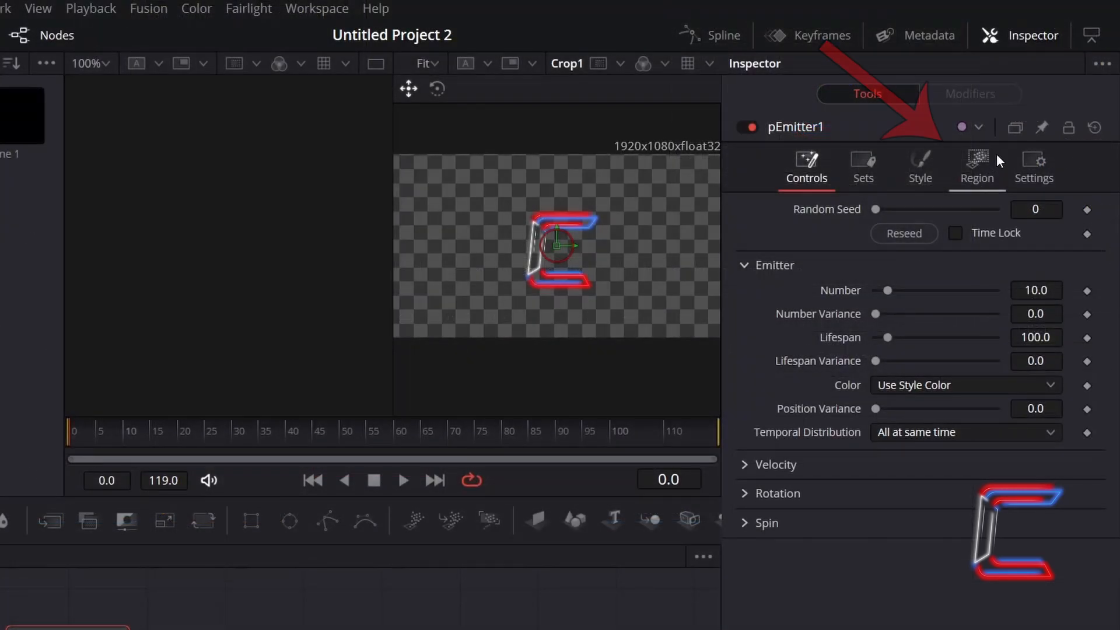
# Set the pEmitter's region to Bitmap and connect the Crop node's output as the region bitmap
pyautogui.click(996, 153)
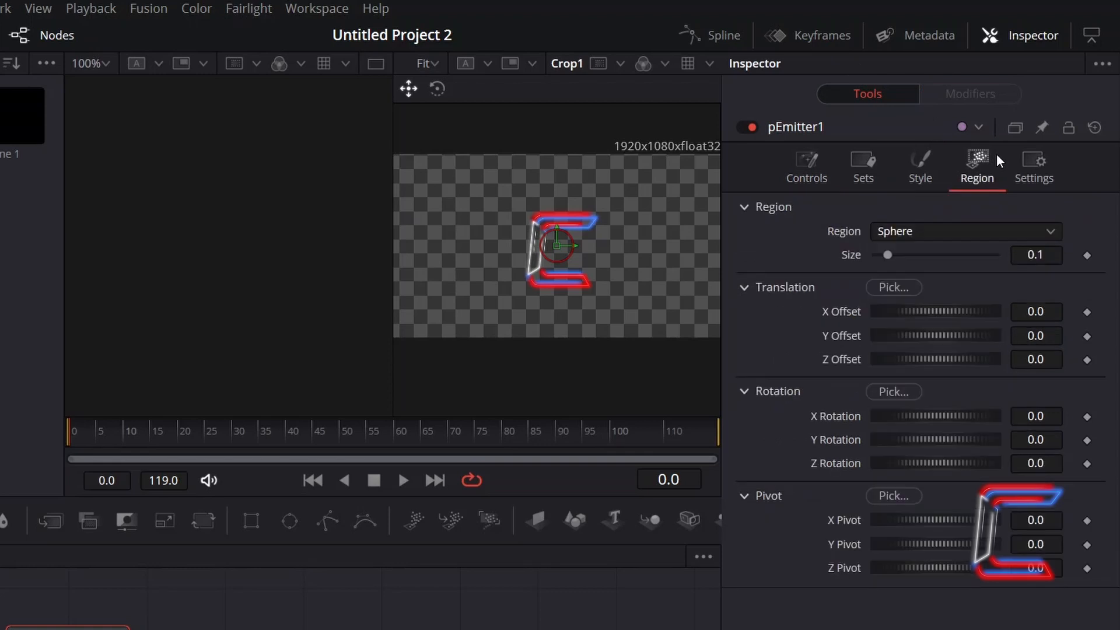
pyautogui.click(946, 232)
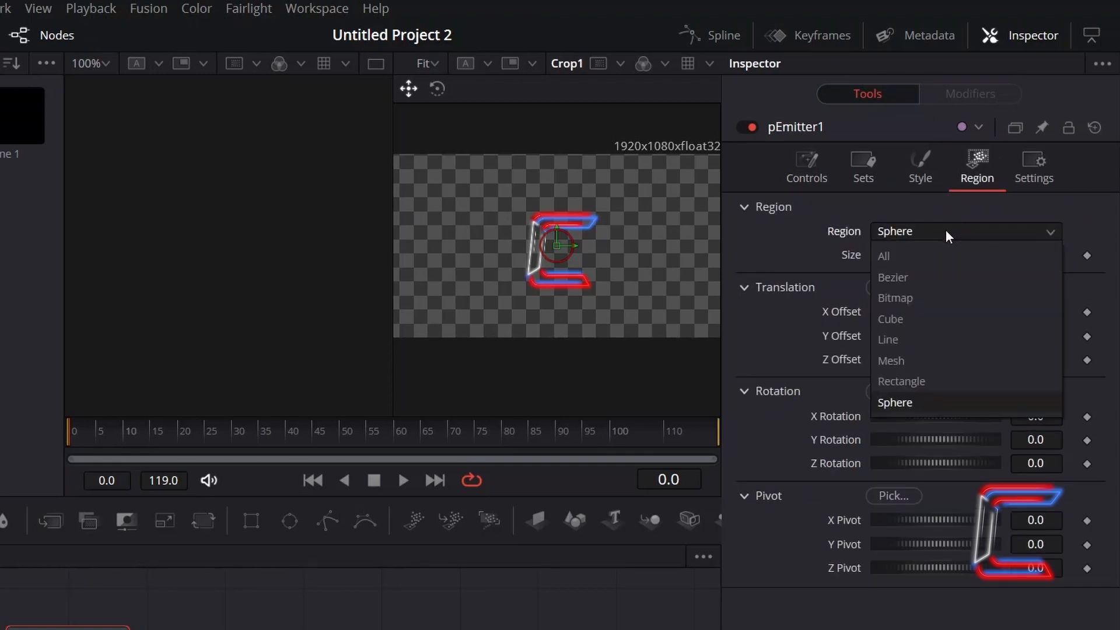
pyautogui.click(929, 296)
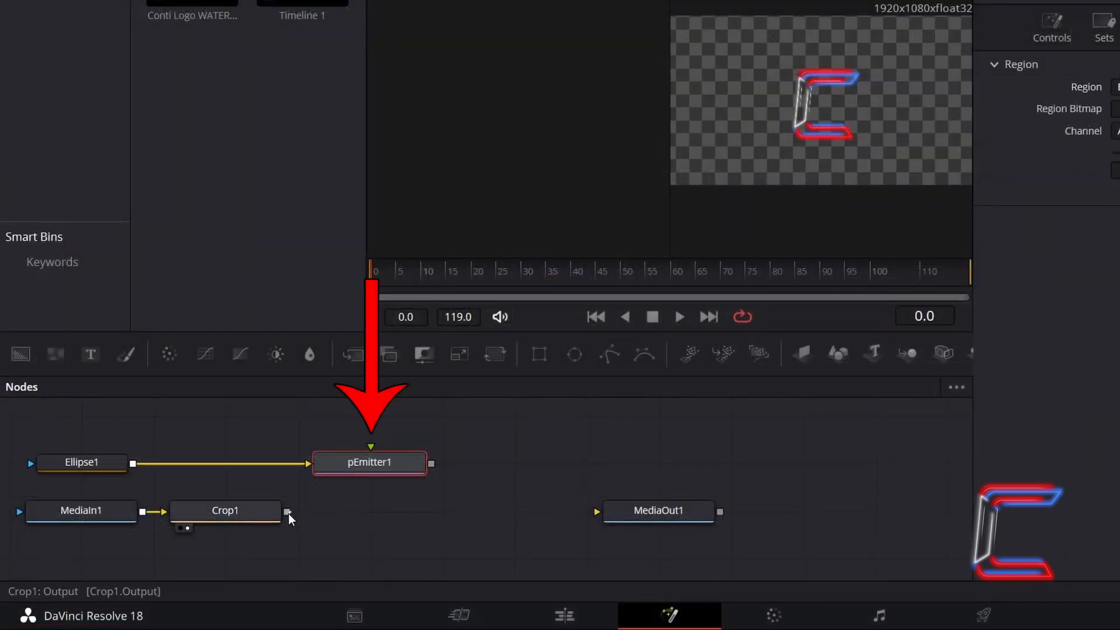
pyautogui.moveTo(288, 513); pyautogui.dragTo(373, 452)
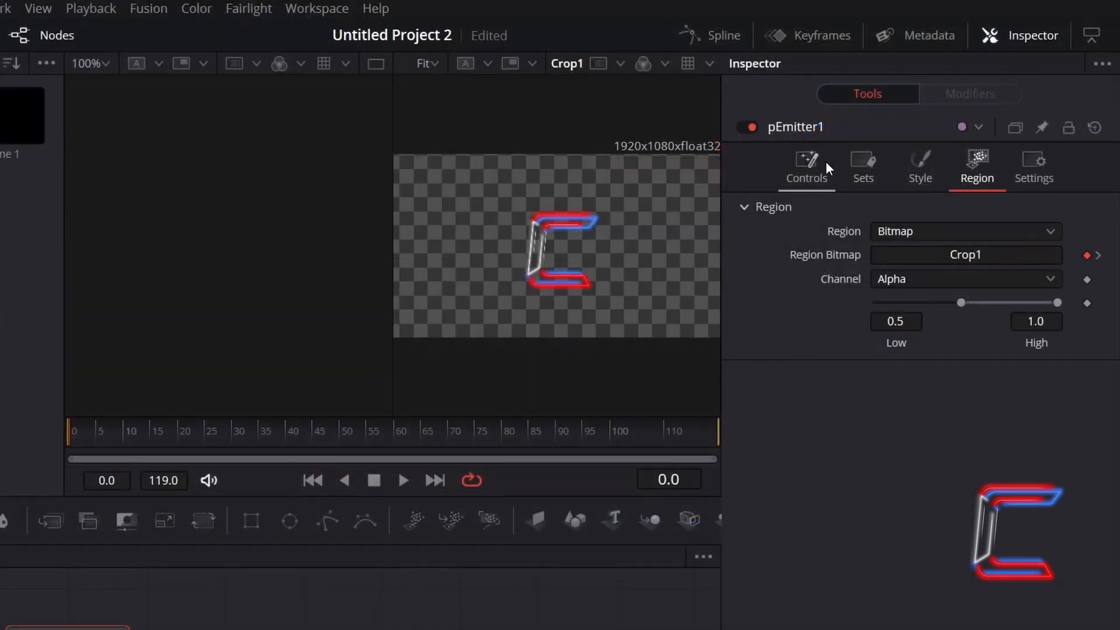
# Set the pEmitter's particle number to 120 and keyframe it at frame 0
pyautogui.click(825, 161)
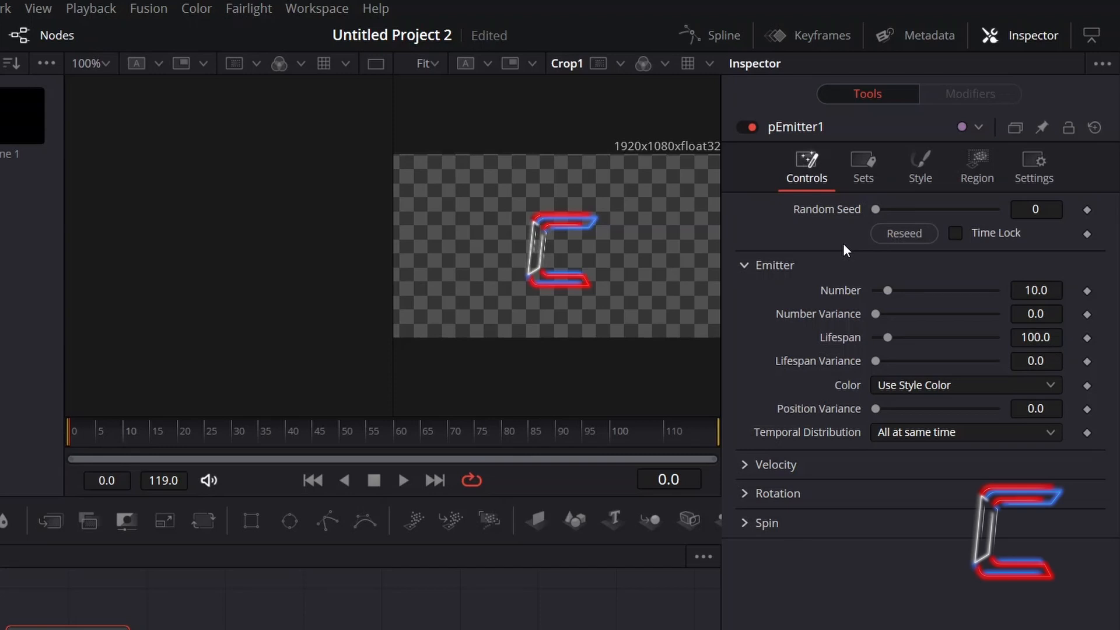
pyautogui.click(1053, 289)
pyautogui.write('120')
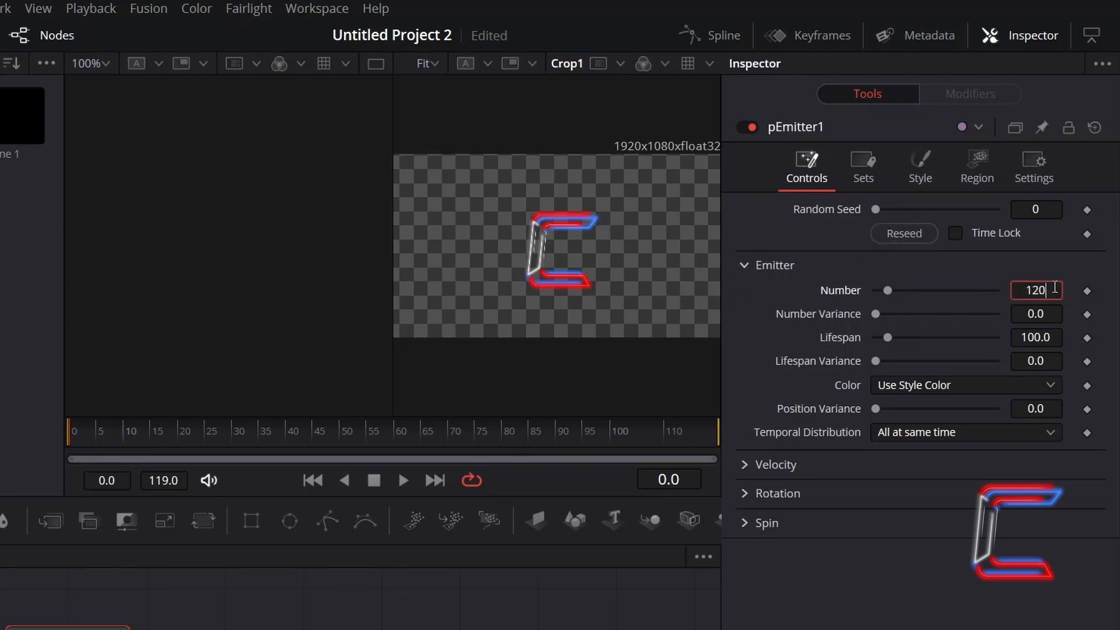
pyautogui.press('Return')
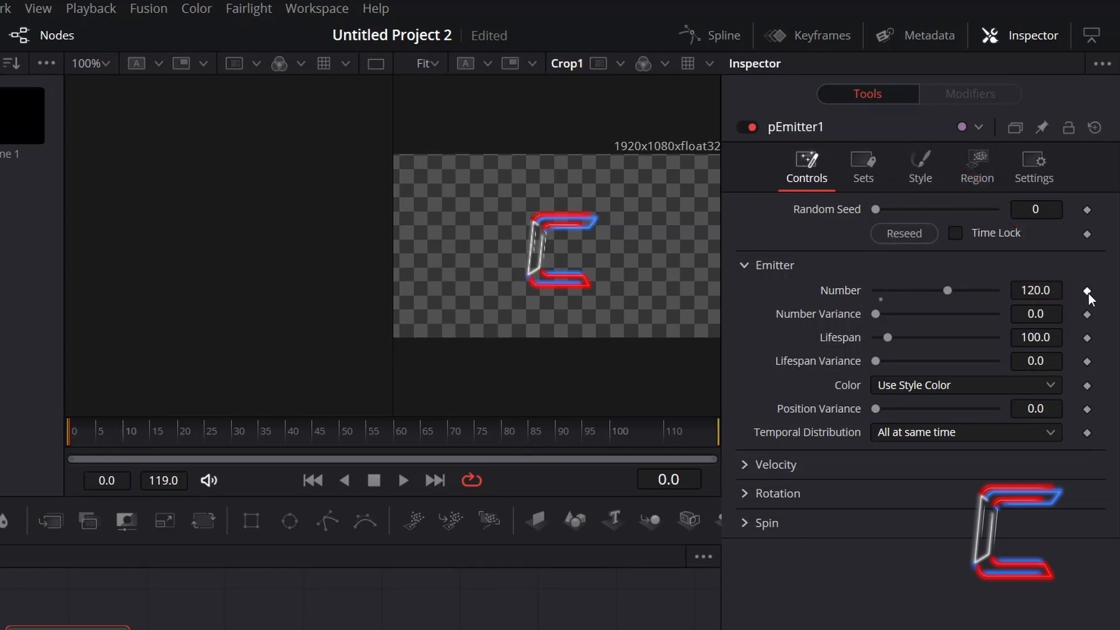
pyautogui.click(1087, 291)
# Add a keyframe at frame 48 holding the pEmitter's particle number at 120
pyautogui.click(693, 474)
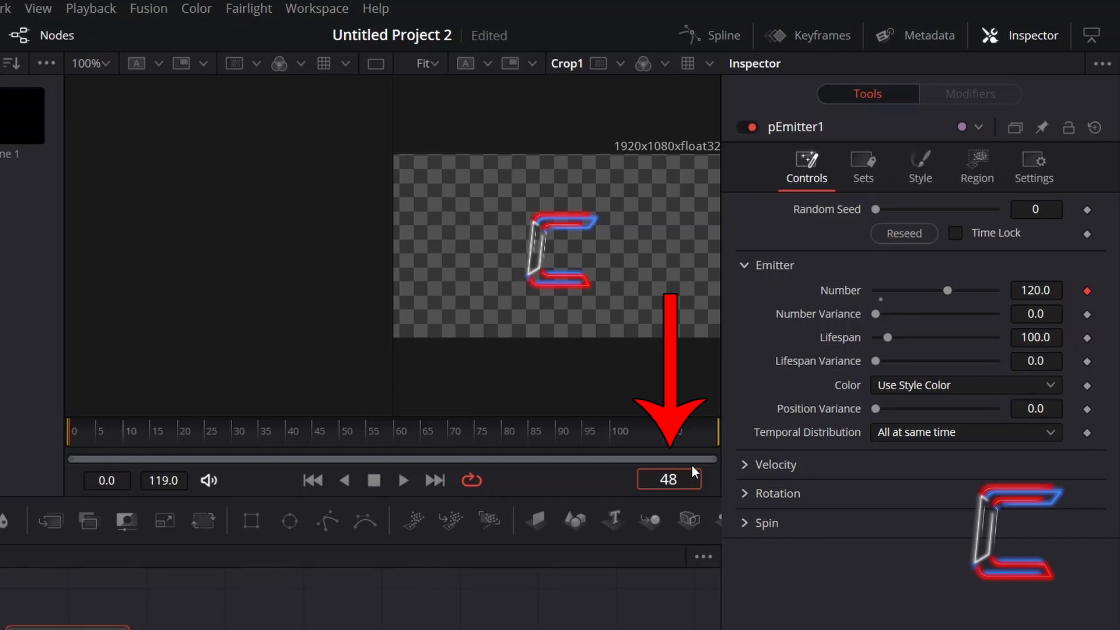
pyautogui.press('Return')
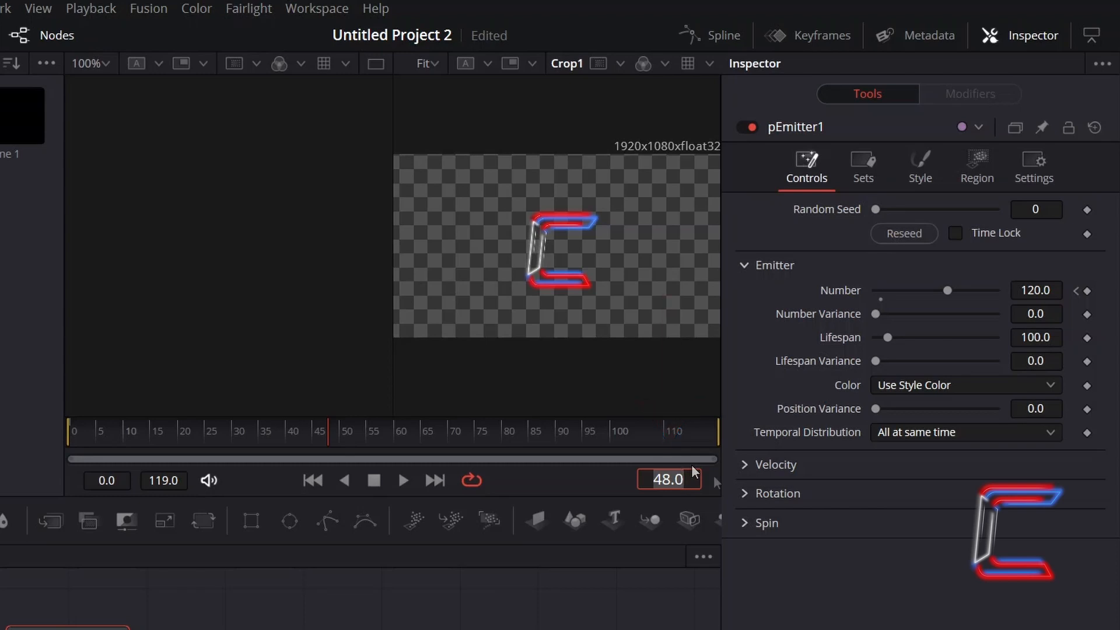
pyautogui.click(1087, 290)
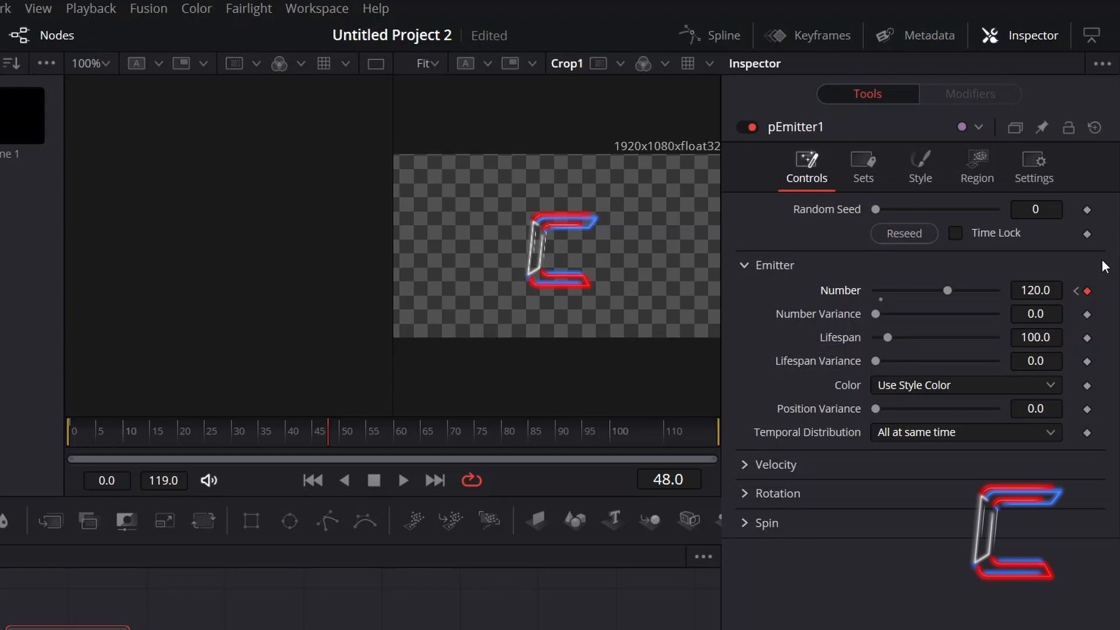
# Set the pEmitter's particle number to 0 at frame 72 as a further keyframe
pyautogui.click(695, 483)
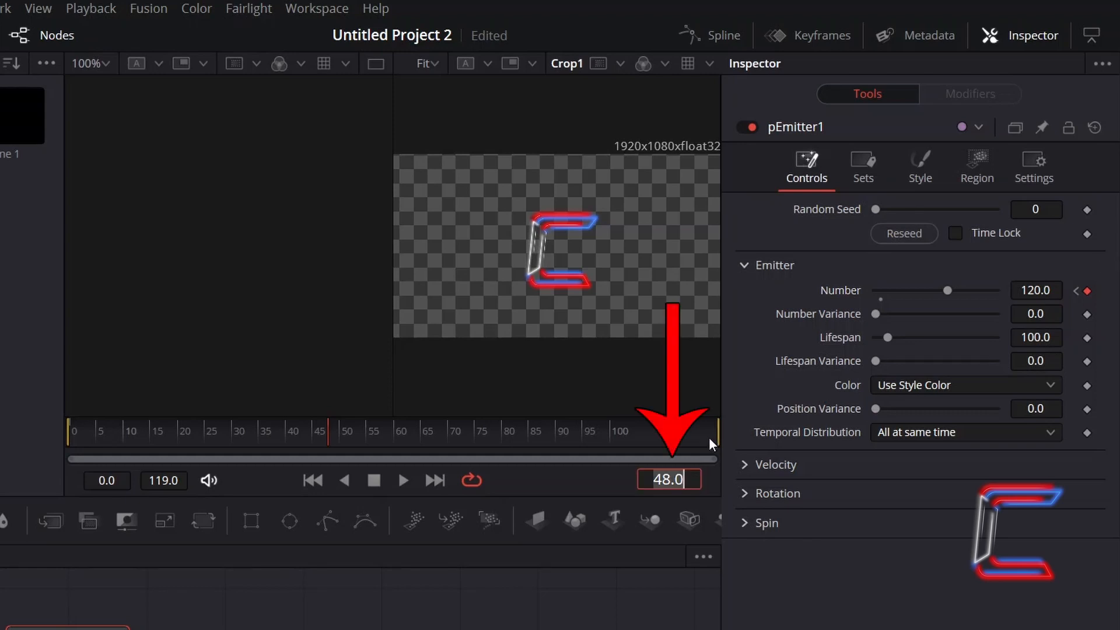
pyautogui.write('72')
pyautogui.press('Return')
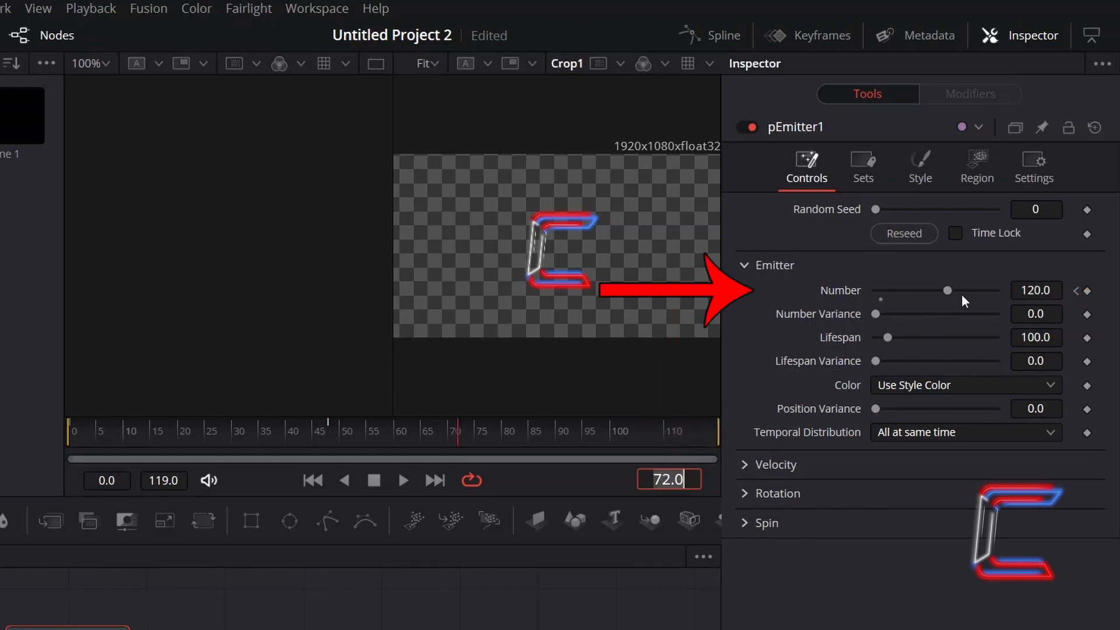
pyautogui.moveTo(947, 292); pyautogui.dragTo(855, 273)
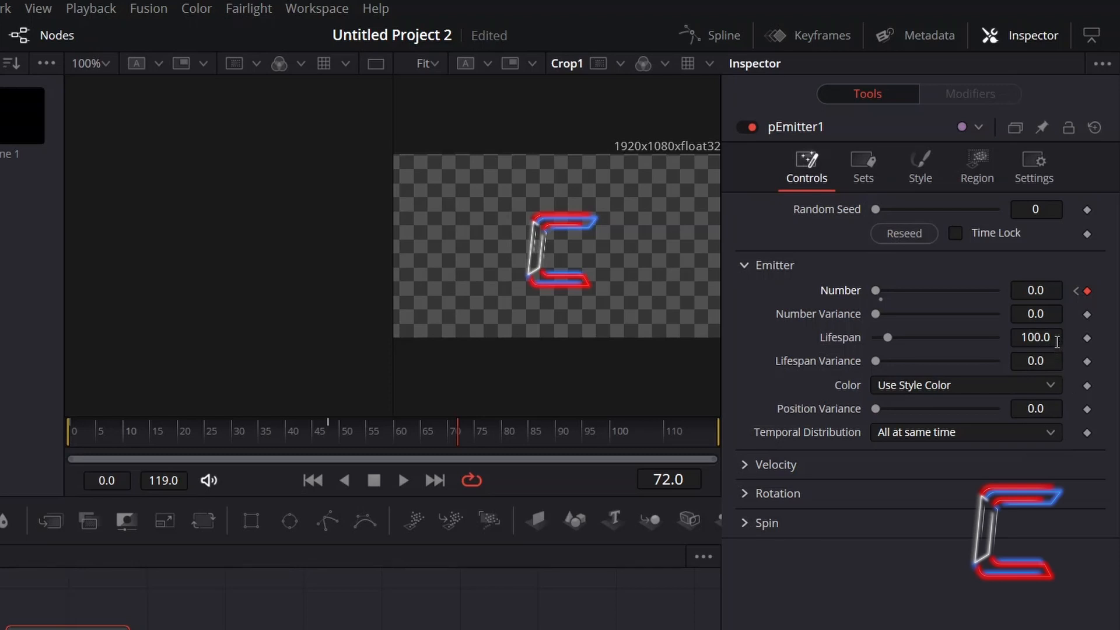
# Set the pEmitter's lifespan to 20 and its color to Use Color from Region
pyautogui.click(1051, 337)
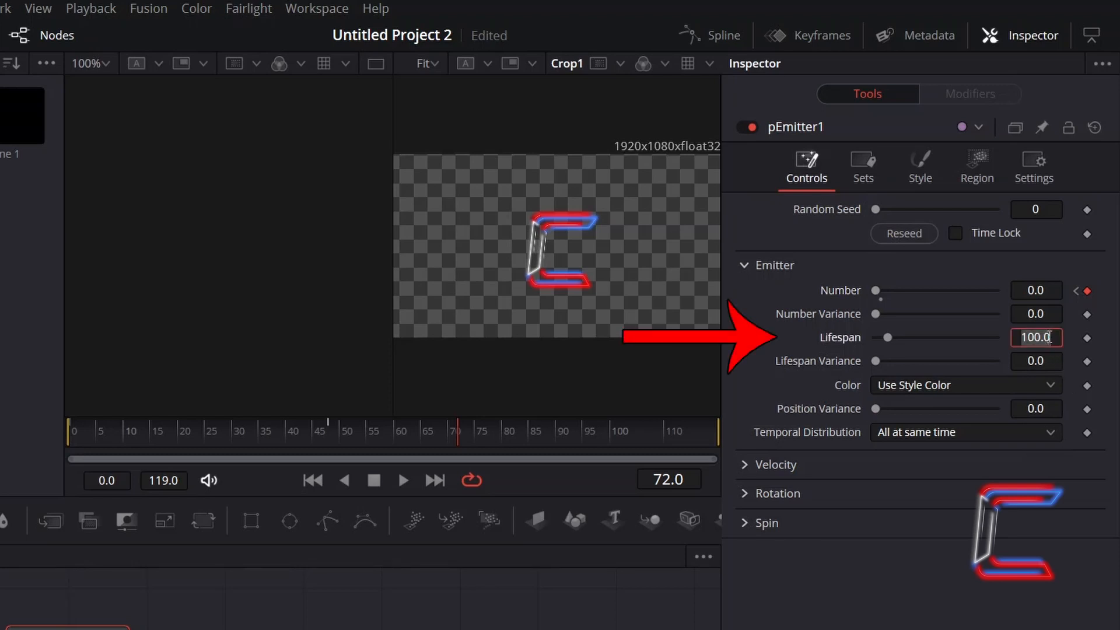
pyautogui.write('20')
pyautogui.press('Tab')
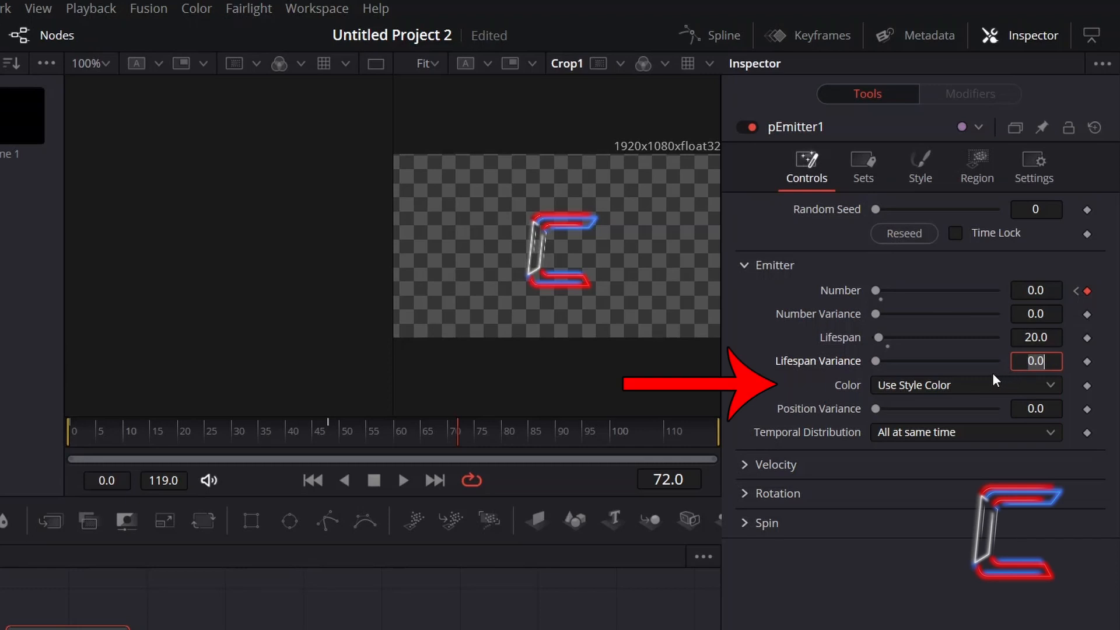
pyautogui.click(974, 383)
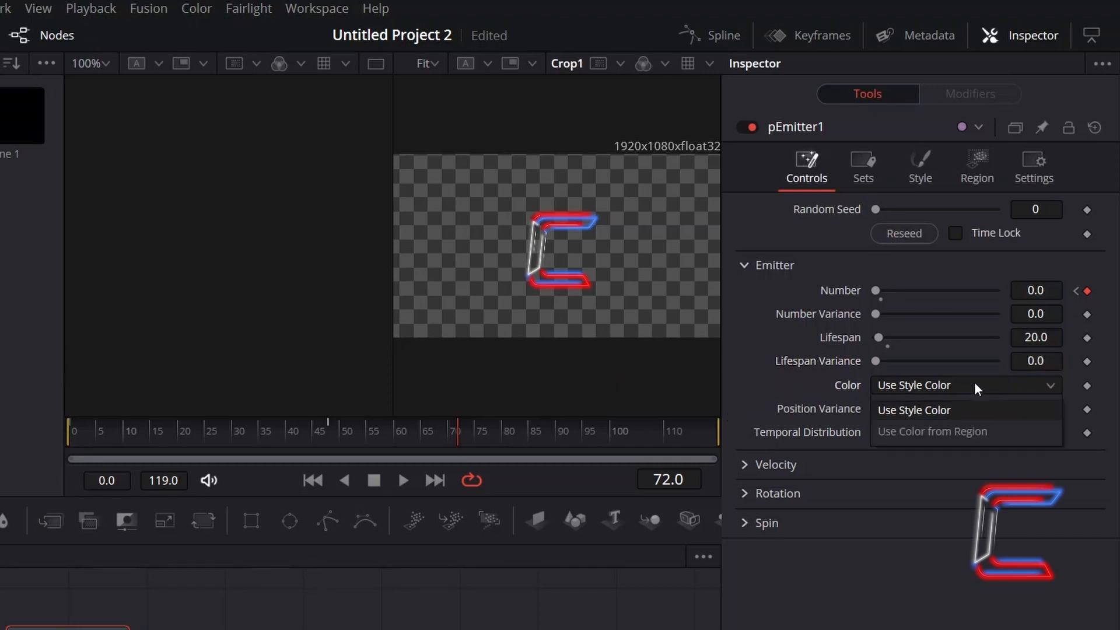
pyautogui.click(1000, 429)
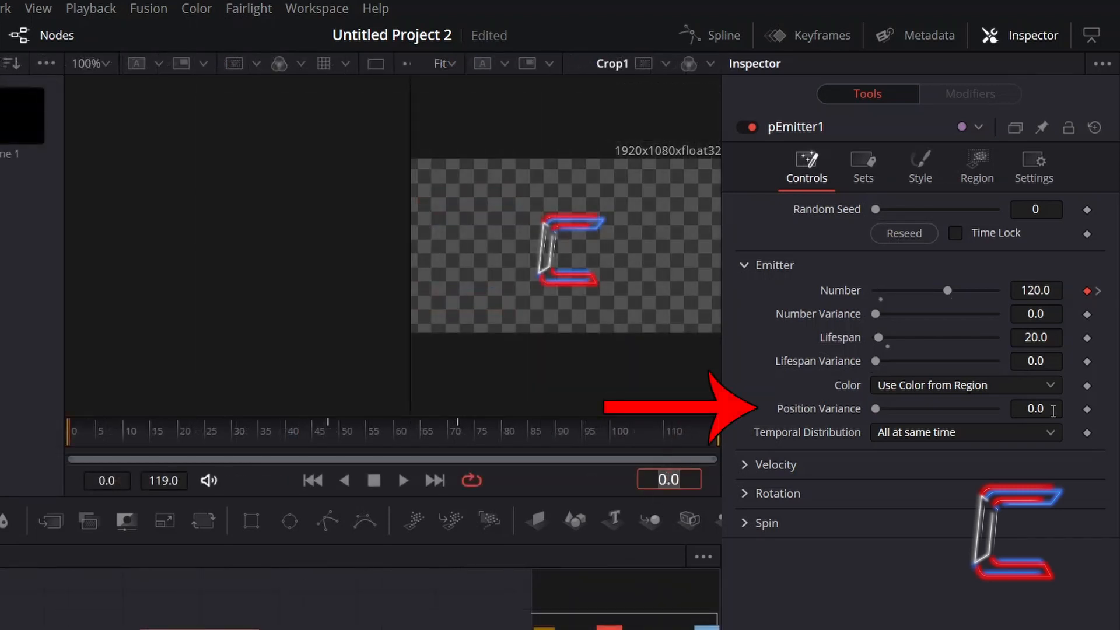
# Set the pEmitter's position variance to 1.0 at frame 0
pyautogui.click(1044, 410)
pyautogui.write('1')
pyautogui.press('Tab')
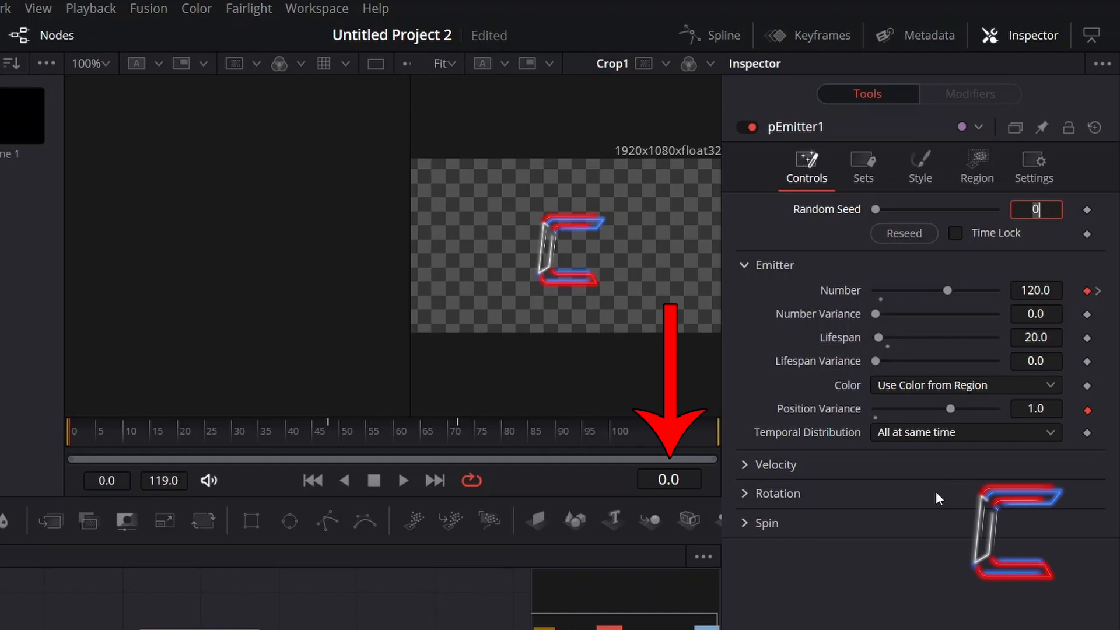
# Bring the pEmitter's position variance down to 0 at frame 60
pyautogui.click(679, 485)
pyautogui.write('60')
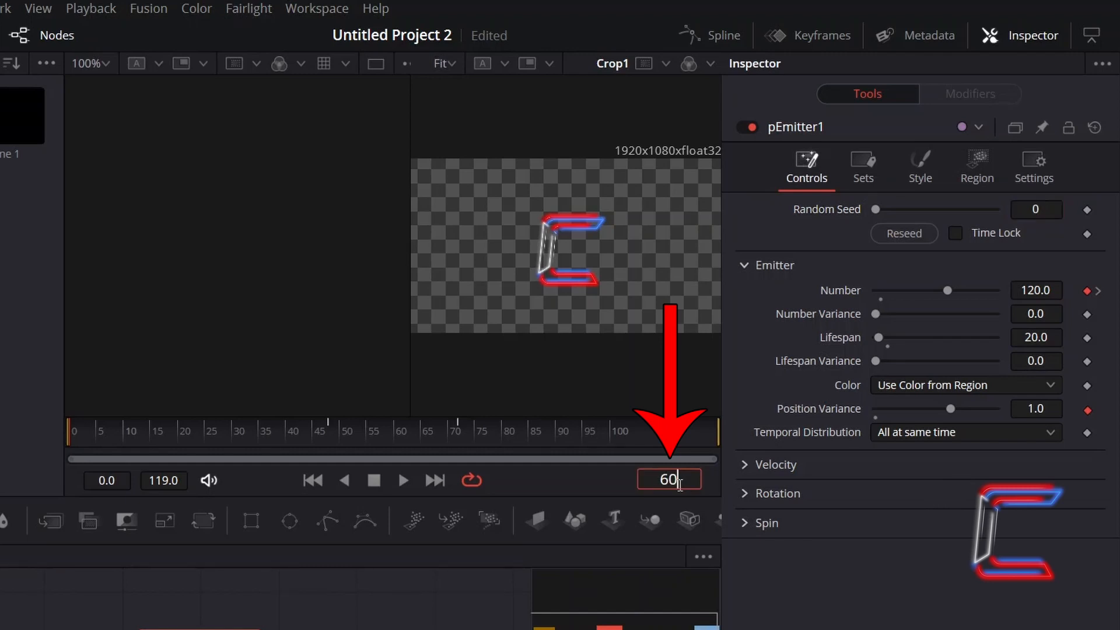
pyautogui.press('Return')
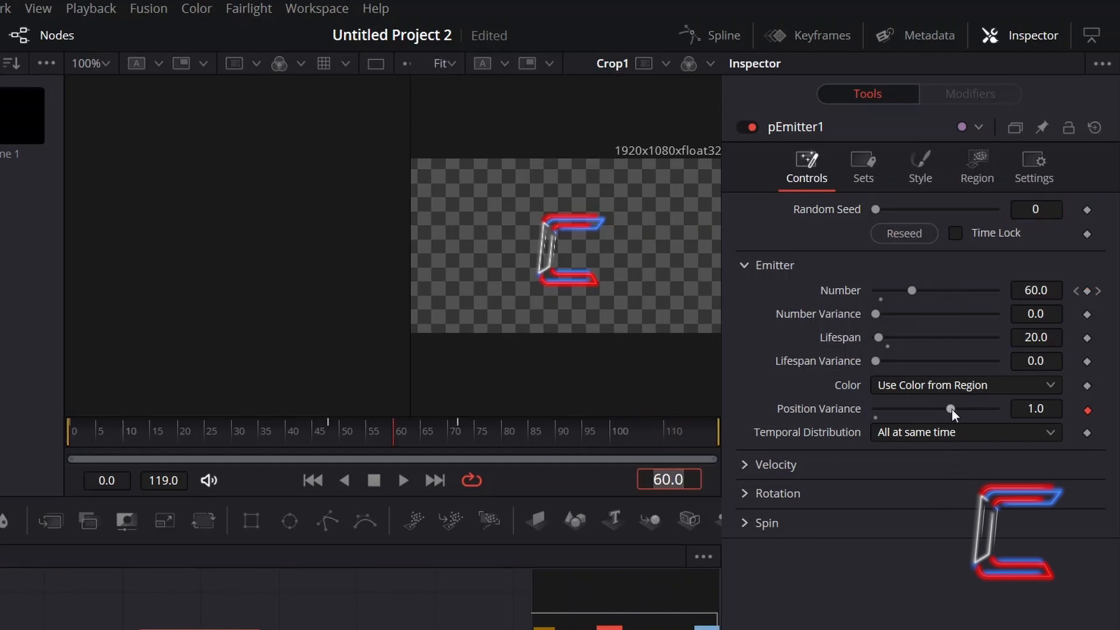
pyautogui.moveTo(951, 408); pyautogui.dragTo(864, 408)
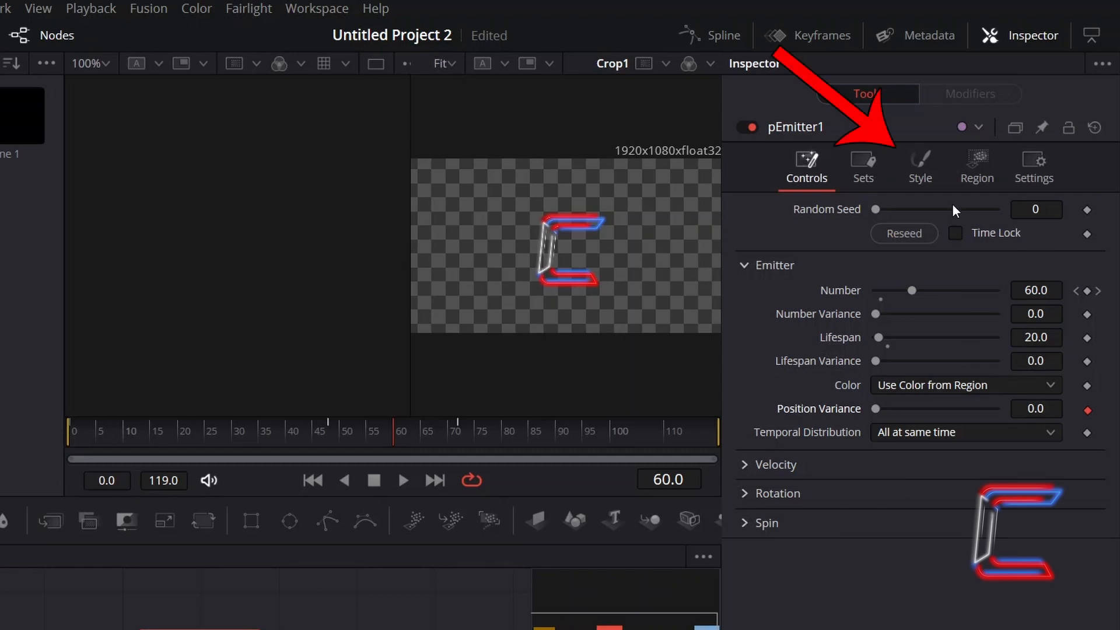
# Set the pEmitter style's fade in to 0.4 and fade out to 0.6
pyautogui.click(933, 153)
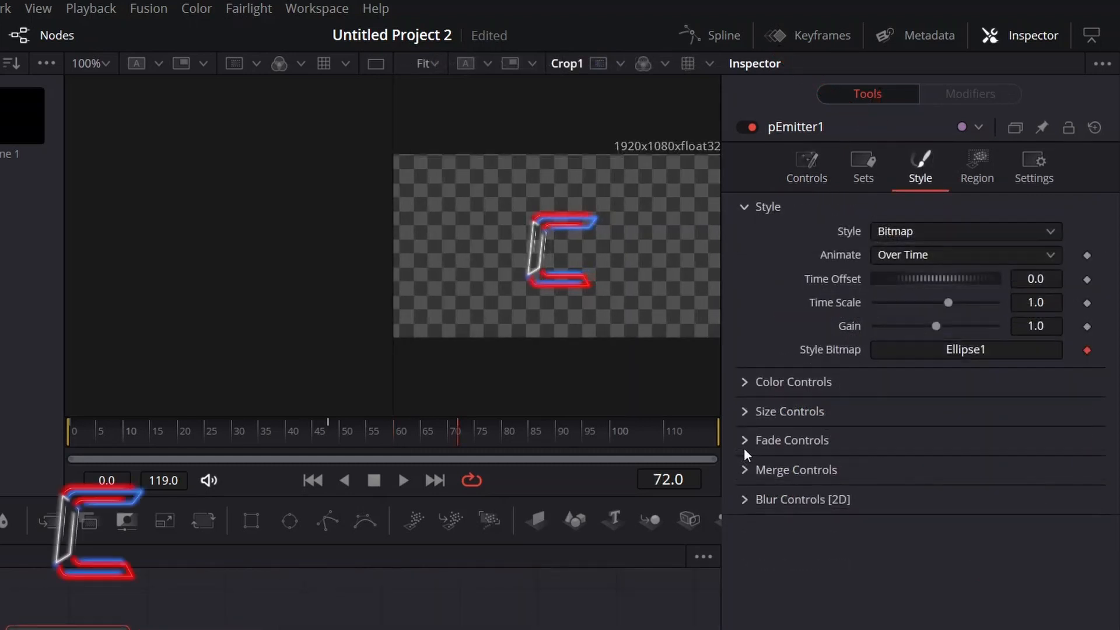
pyautogui.click(743, 440)
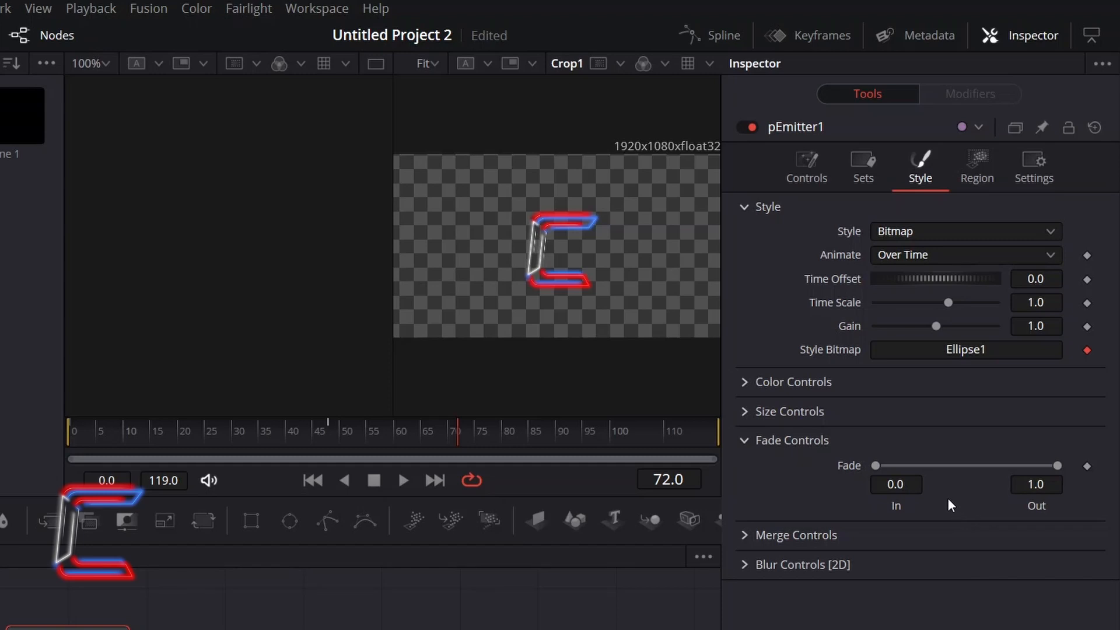
pyautogui.click(914, 484)
pyautogui.write('0.4')
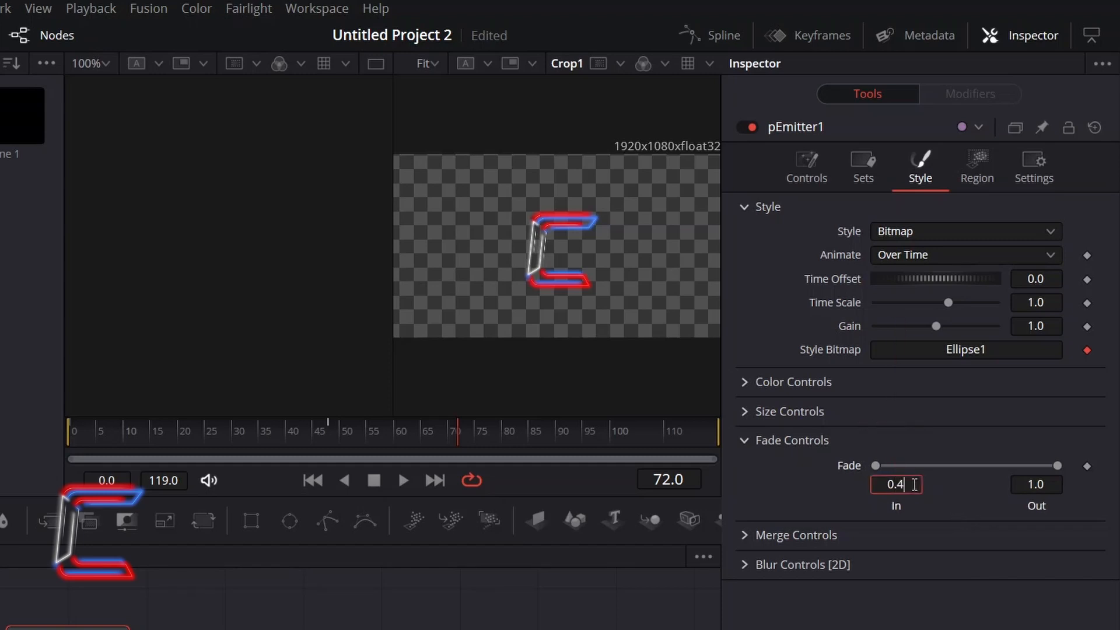
pyautogui.press('Tab')
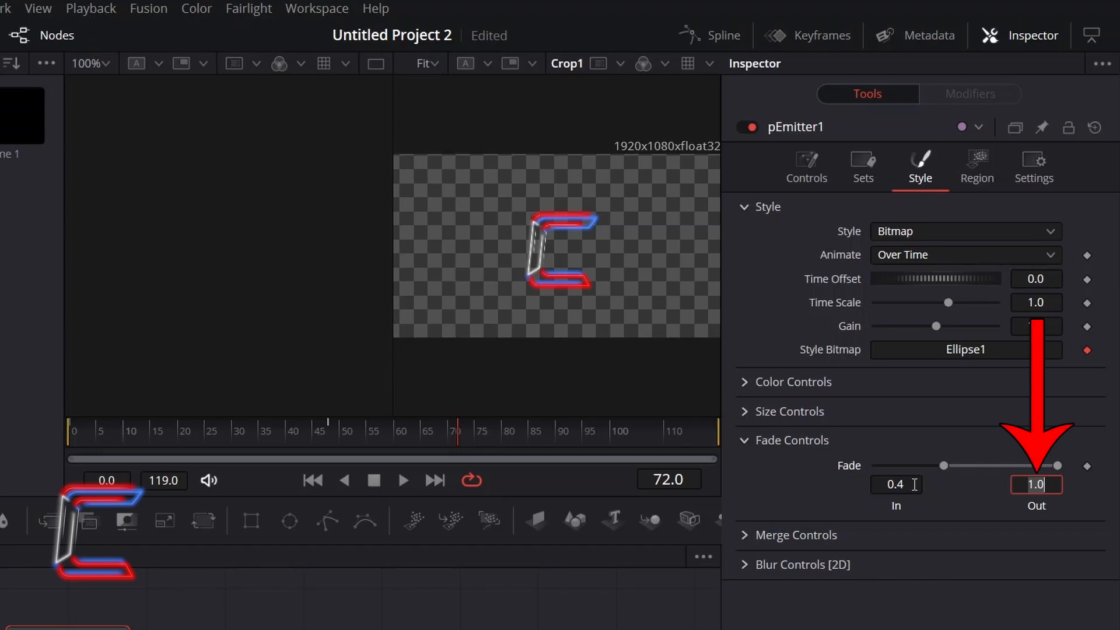
pyautogui.write('0.6')
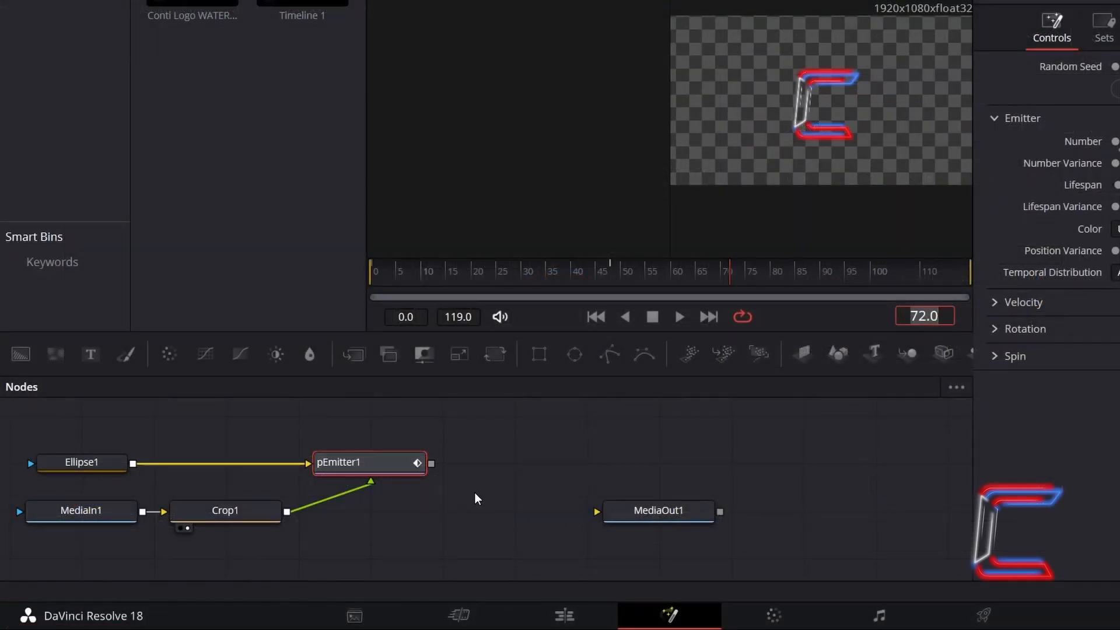
# Add a pTurbulence node after the pEmitter and move the playhead to frame 0
pyautogui.hotkey('shift', 'space')
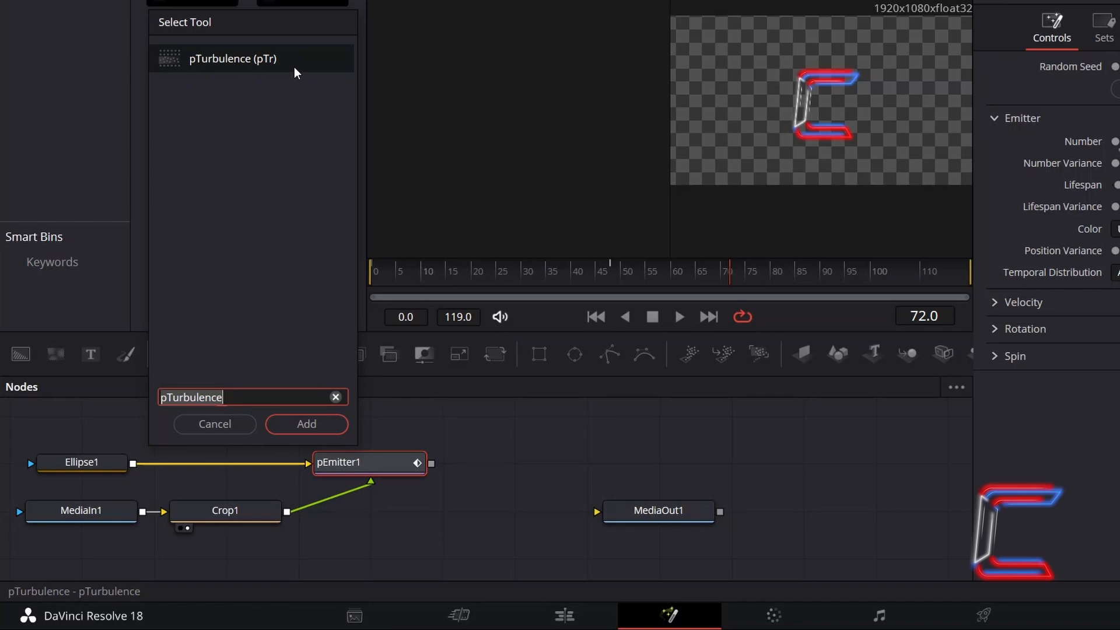
pyautogui.click(344, 422)
pyautogui.click(933, 316)
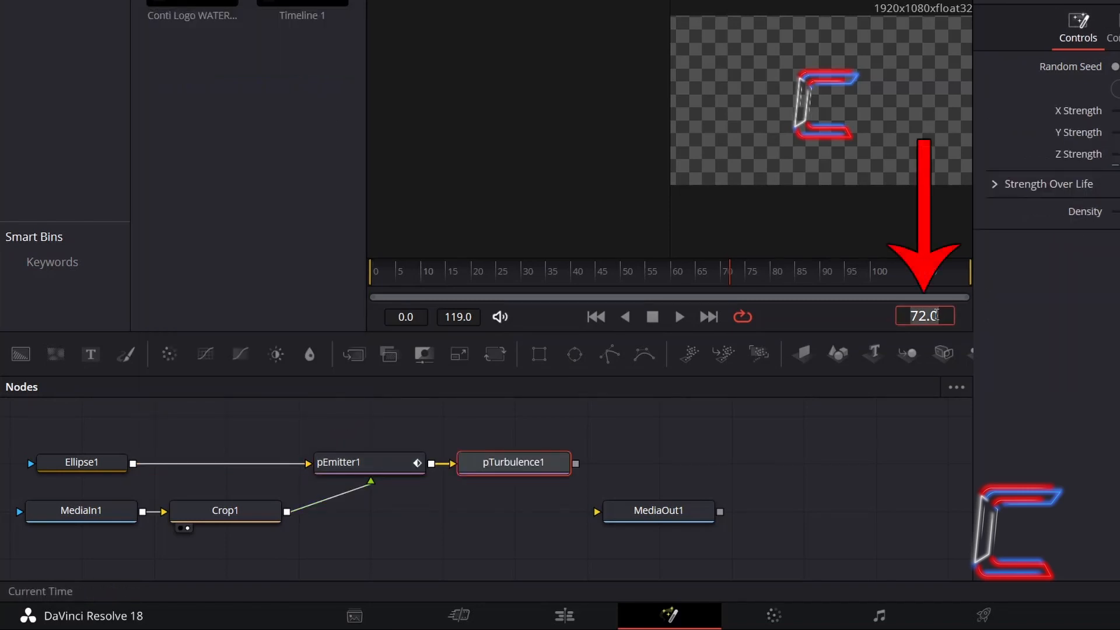
pyautogui.write('0')
pyautogui.press('Return')
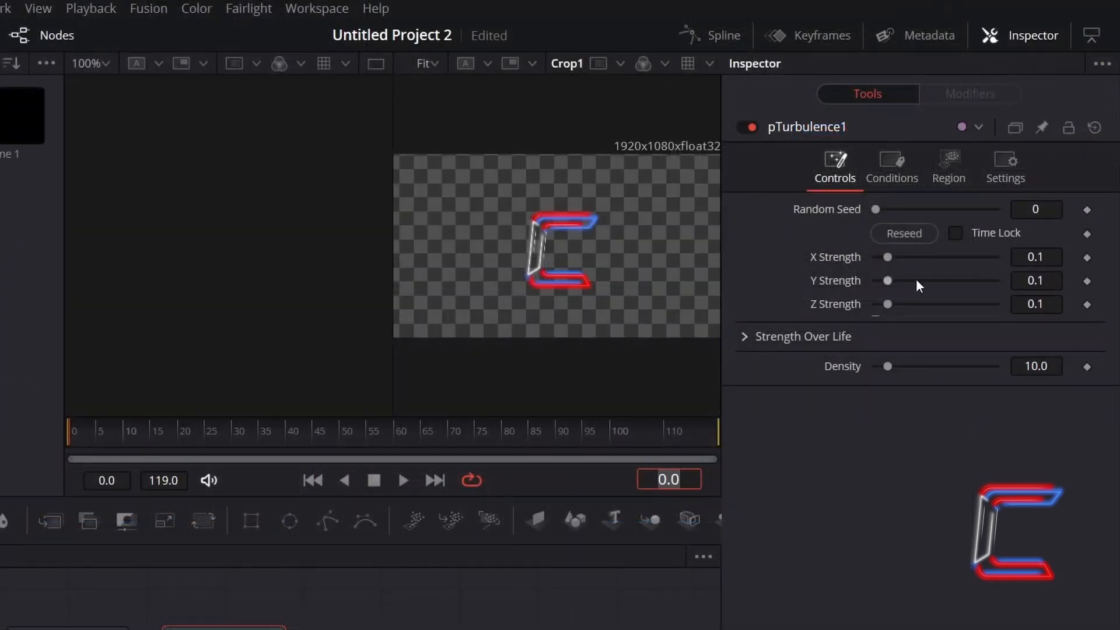
# Set the pTurbulence's X, Y and Z strength to 0.05 each and keyframe all three at frame 0
pyautogui.click(1059, 257)
pyautogui.write('0.0')
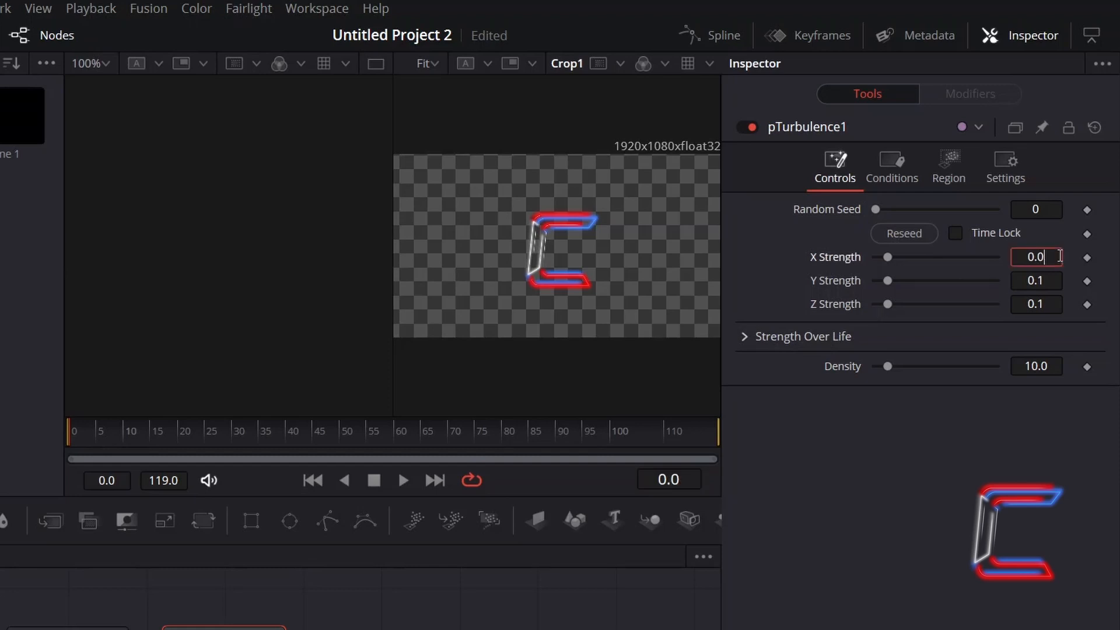
pyautogui.write('2')
pyautogui.press('Tab')
pyautogui.write('0.05')
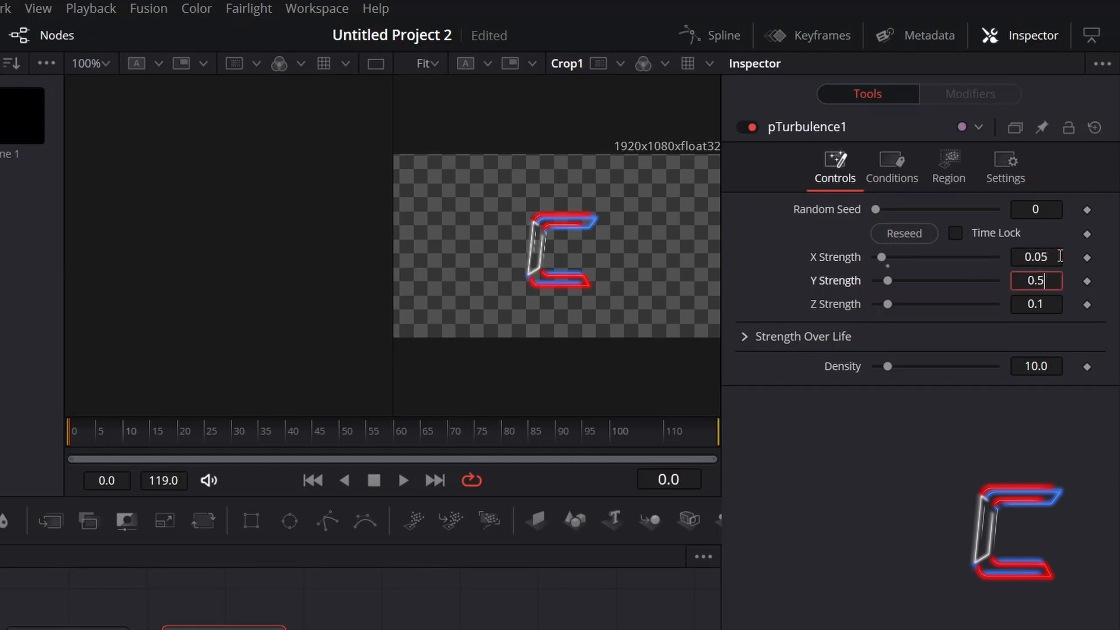
pyautogui.press('Tab')
pyautogui.write('0.05')
pyautogui.press('Tab')
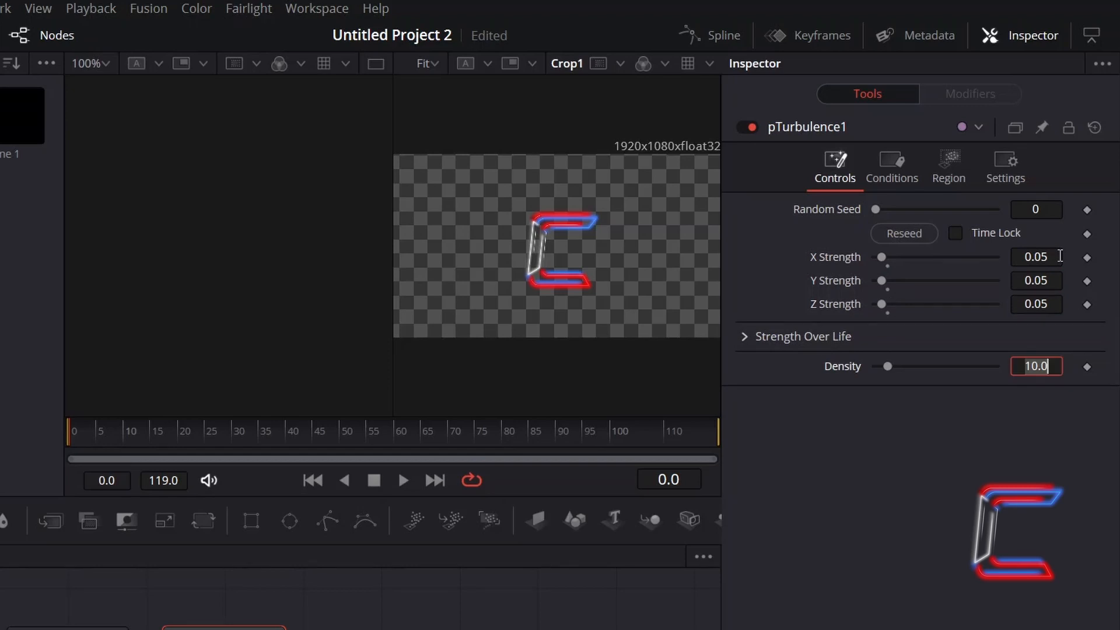
pyautogui.click(1088, 257)
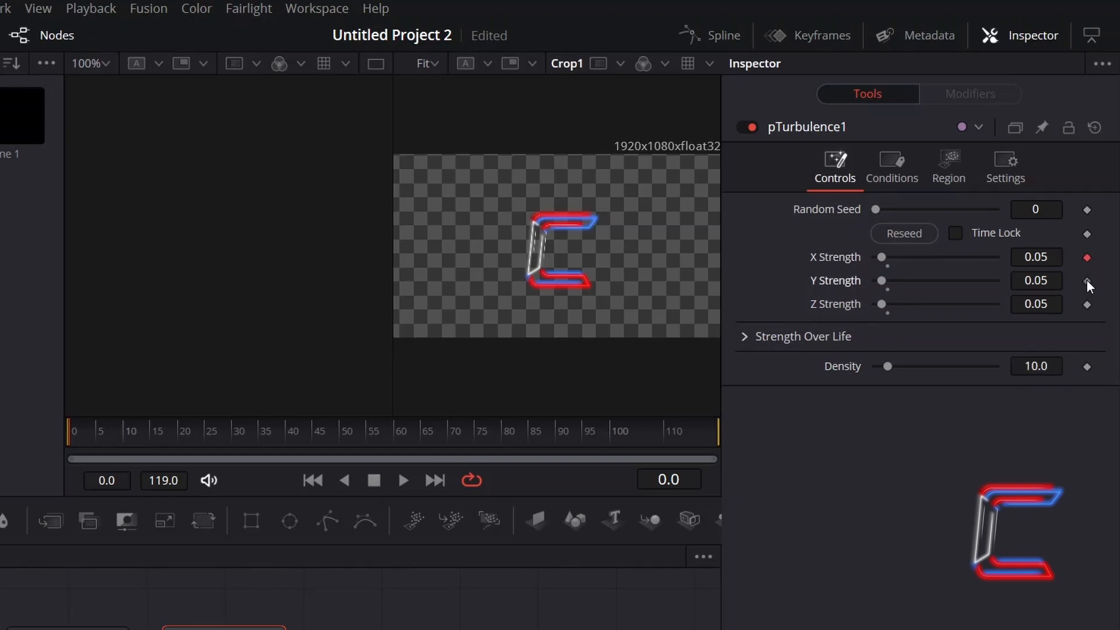
pyautogui.click(1088, 304)
# Lower the pTurbulence's X strength to its minimum at frame 72
pyautogui.click(690, 480)
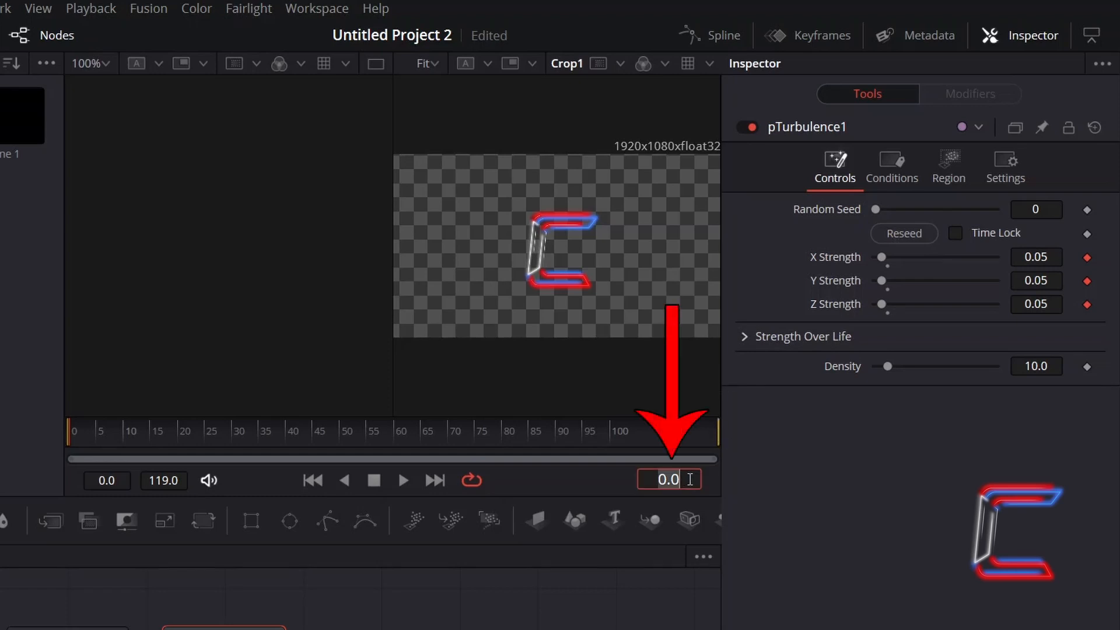
pyautogui.write('72')
pyautogui.press('Return')
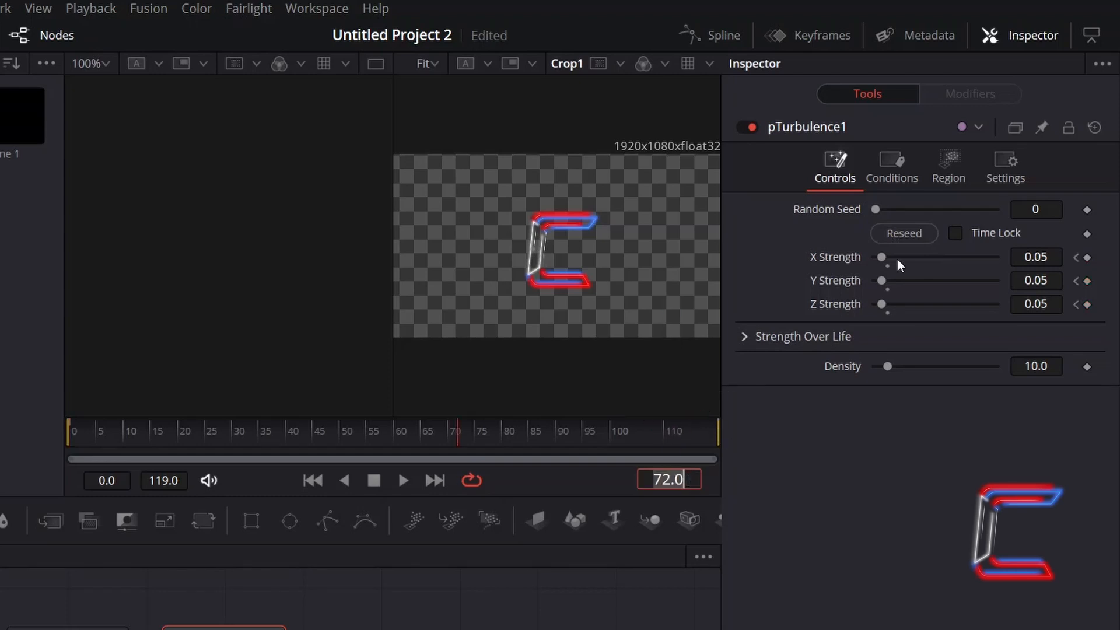
pyautogui.moveTo(881, 256); pyautogui.dragTo(860, 301)
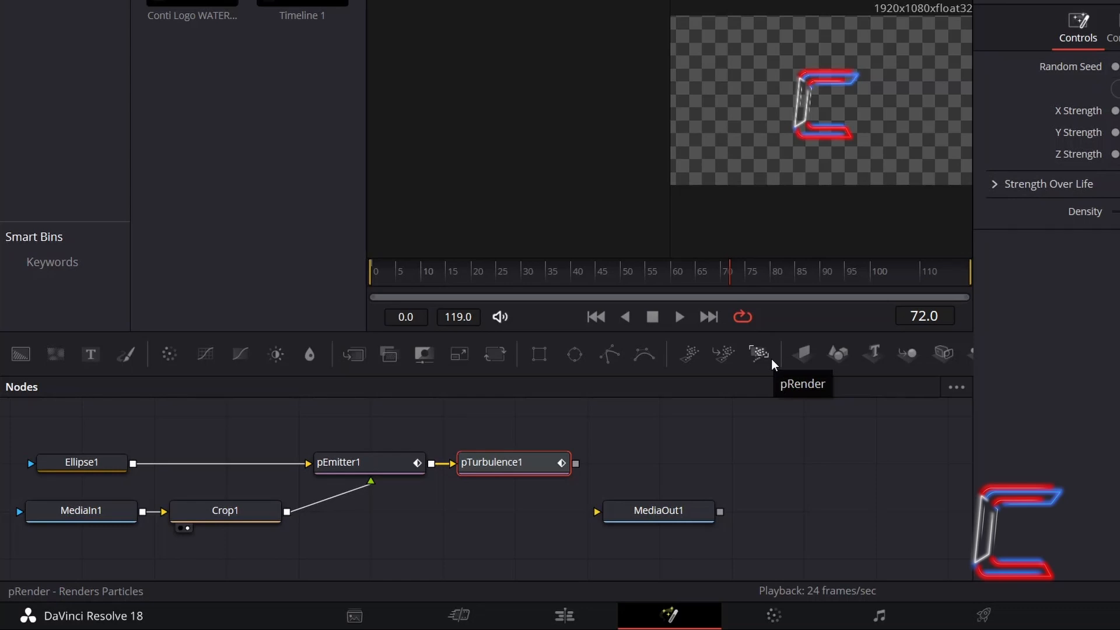
# Add a pRender node after the pTurbulence and a Transform (Xf) node after the pRender
pyautogui.click(769, 359)
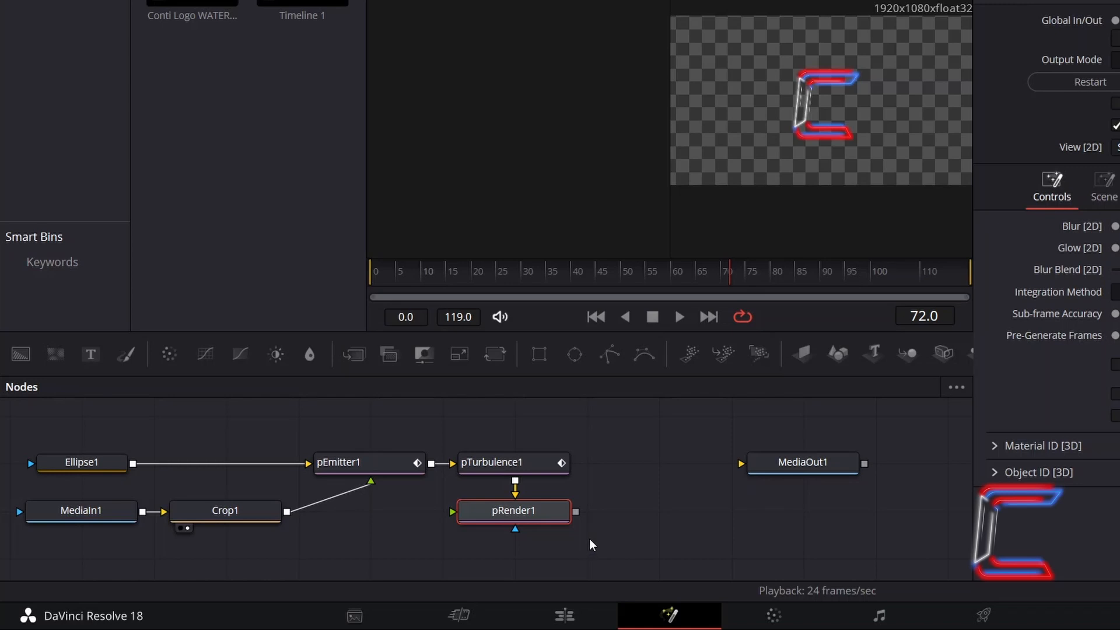
pyautogui.hotkey('shift', 'space')
pyautogui.write('Transform')
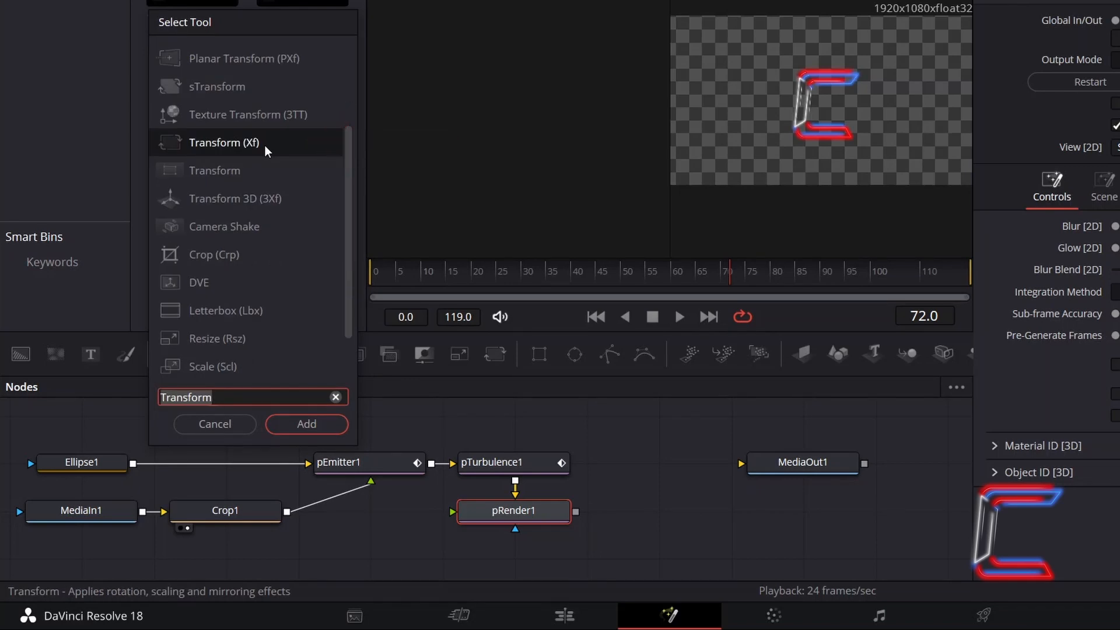
pyautogui.doubleClick(265, 145)
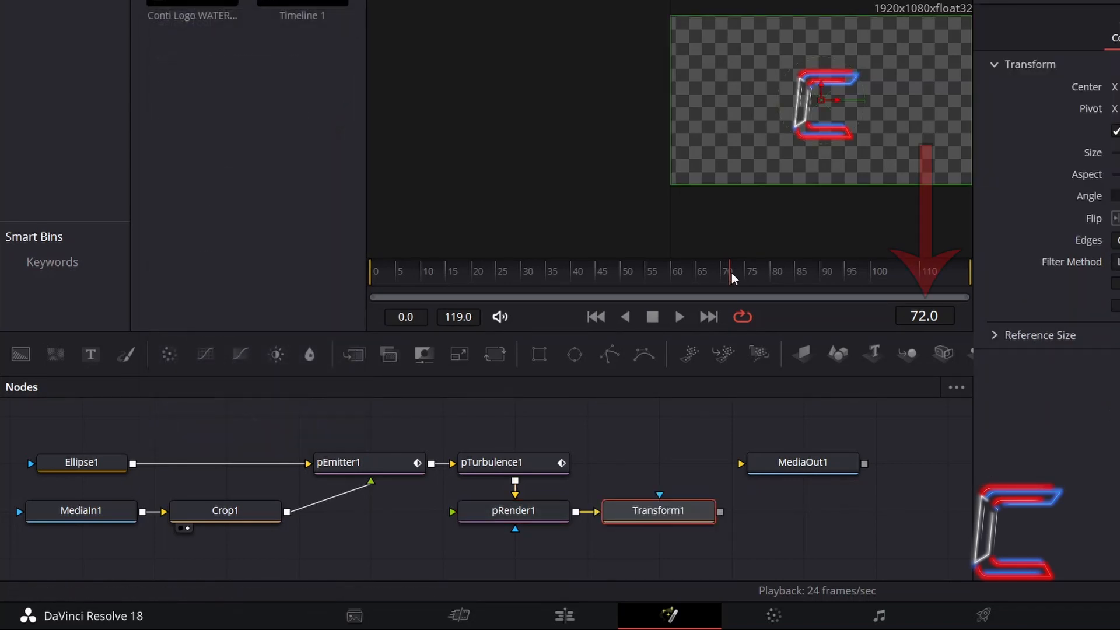
# Show the Transform node's output in the viewer and set its size to 5.0 at frame 0
pyautogui.moveTo(731, 272); pyautogui.dragTo(357, 280)
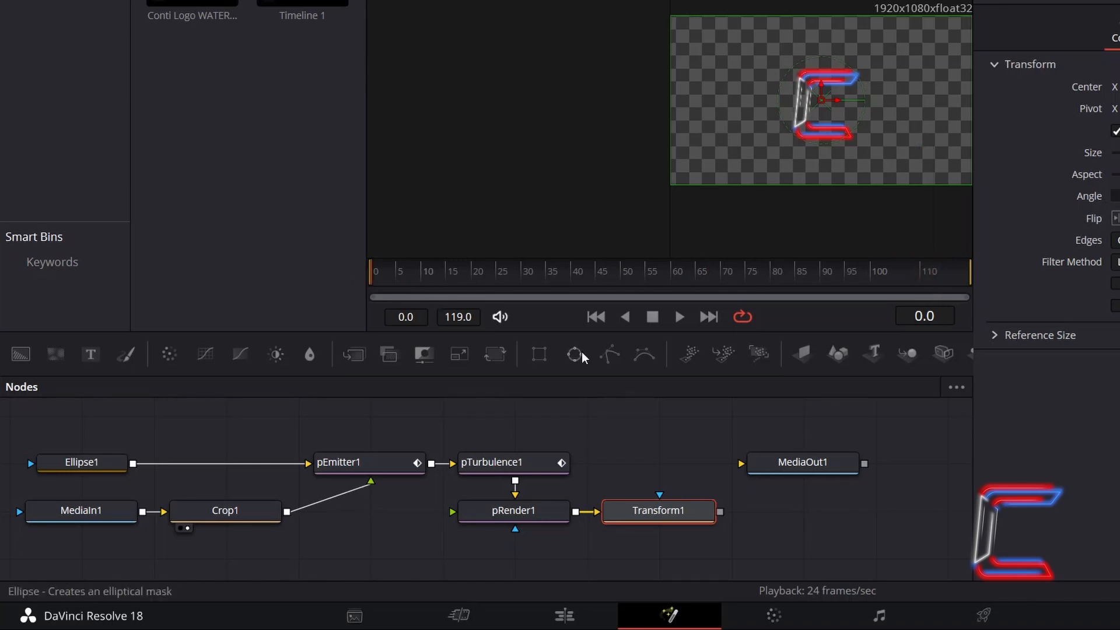
pyautogui.moveTo(615, 535)
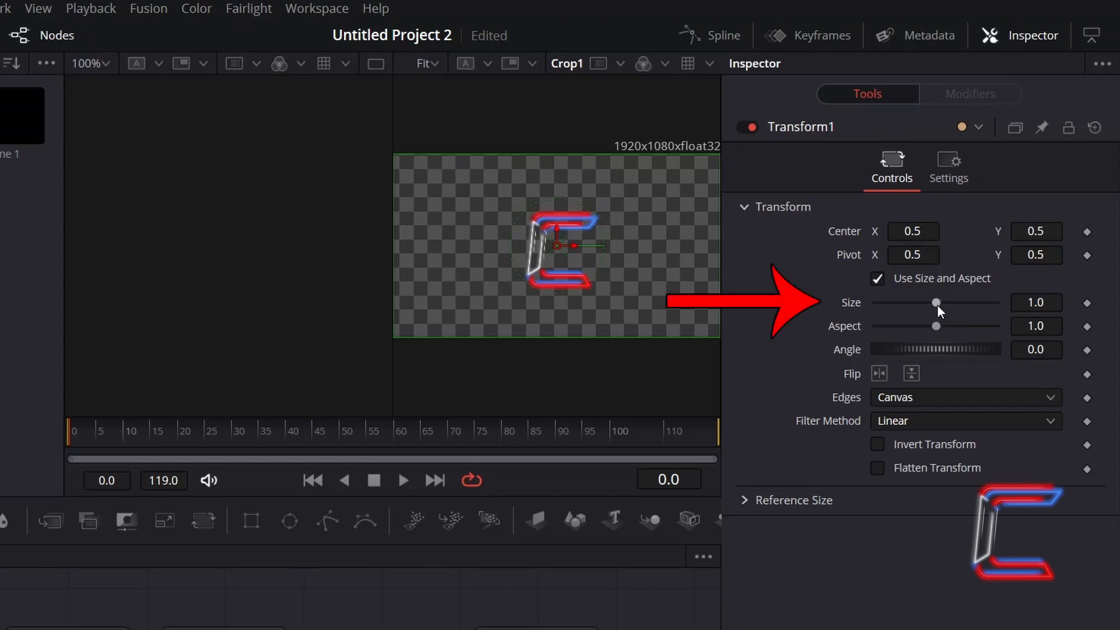
pyautogui.moveTo(938, 302); pyautogui.dragTo(1055, 304)
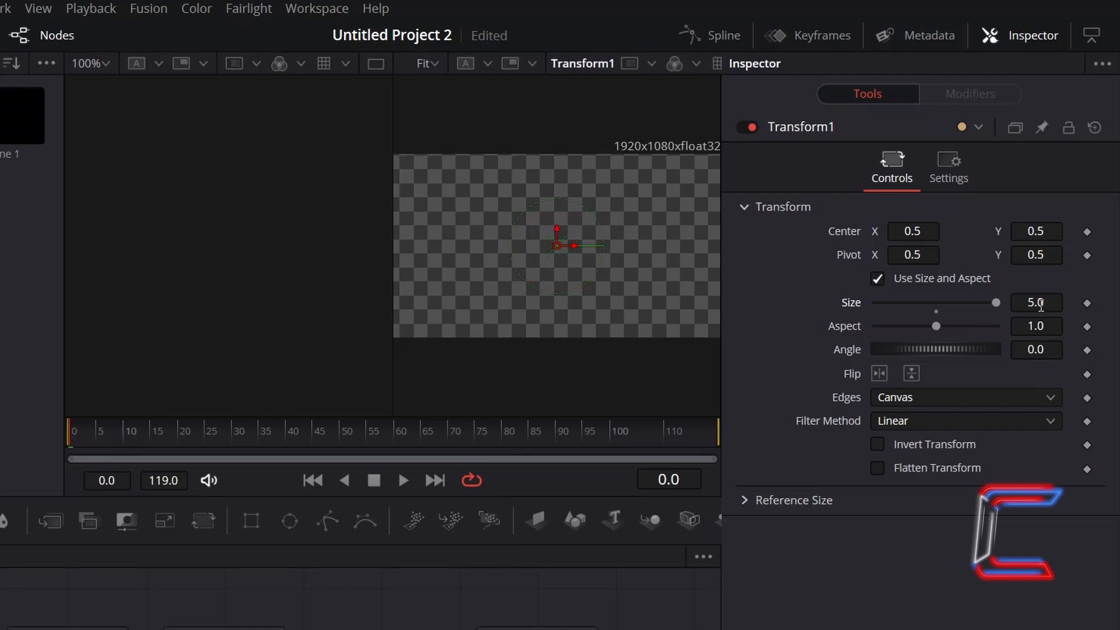
# Keyframe the Transform's size at frame 0, then set its angle to 180 and keyframe that at frame 0 as well
pyautogui.click(1087, 303)
pyautogui.click(1036, 349)
pyautogui.write('1')
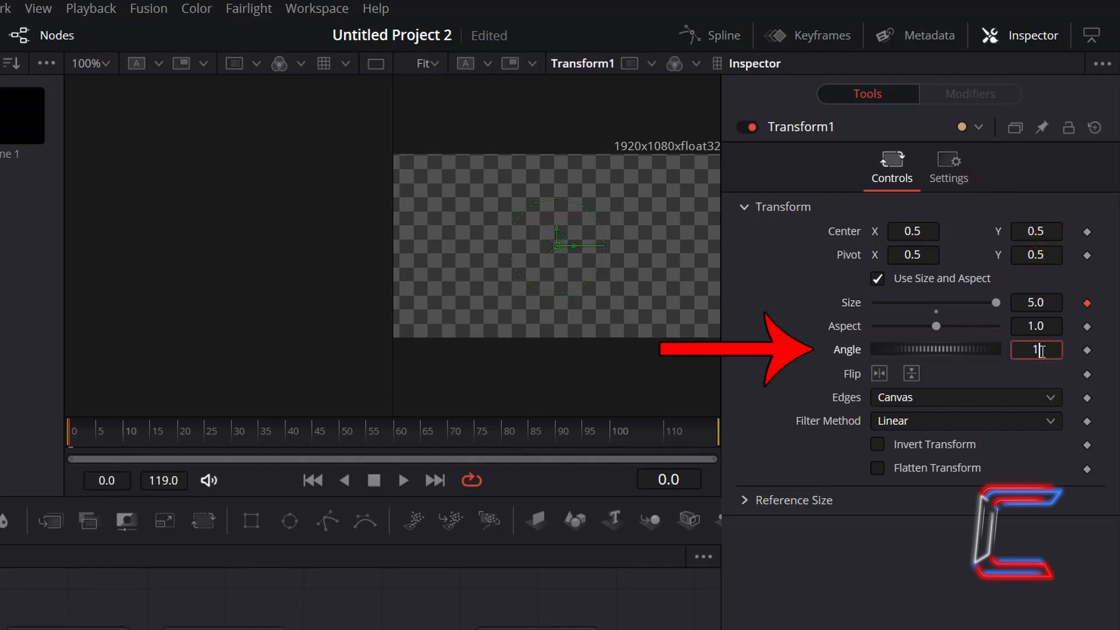
pyautogui.write('780')
pyautogui.press('Tab')
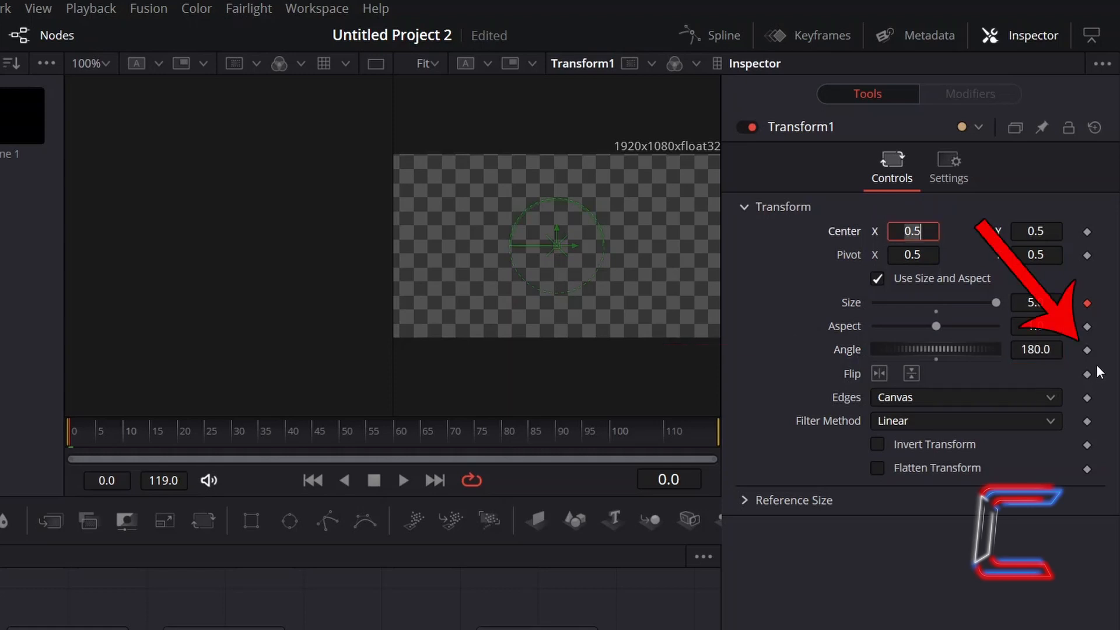
pyautogui.click(1088, 351)
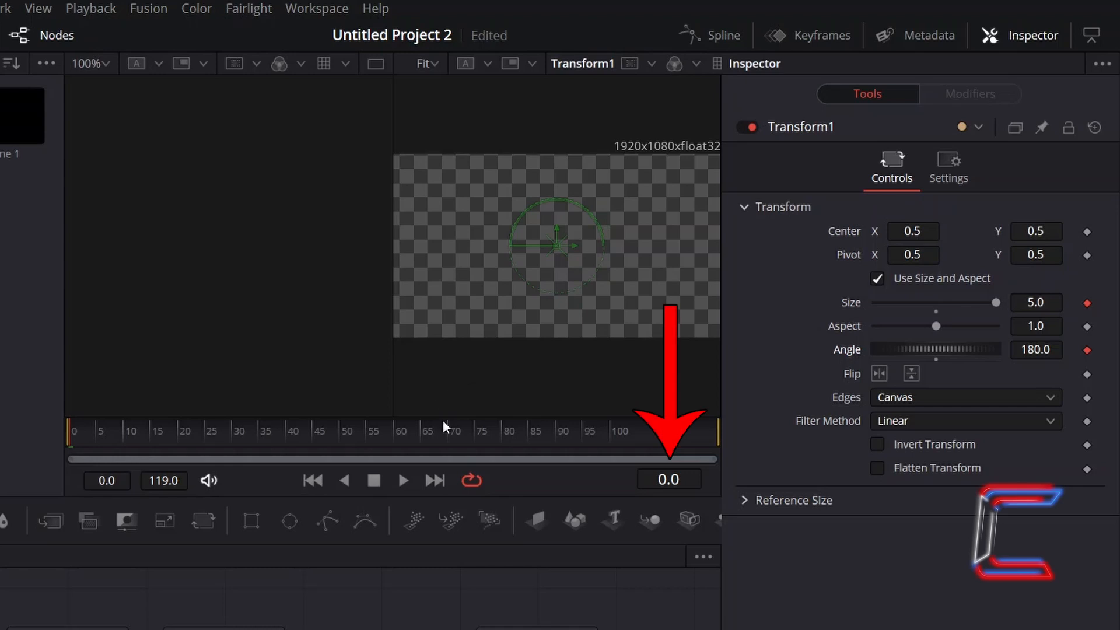
# At frame 72, set the Transform's size to 1.0 and return its angle to the logo's upright orientation
pyautogui.moveTo(448, 435); pyautogui.dragTo(461, 437)
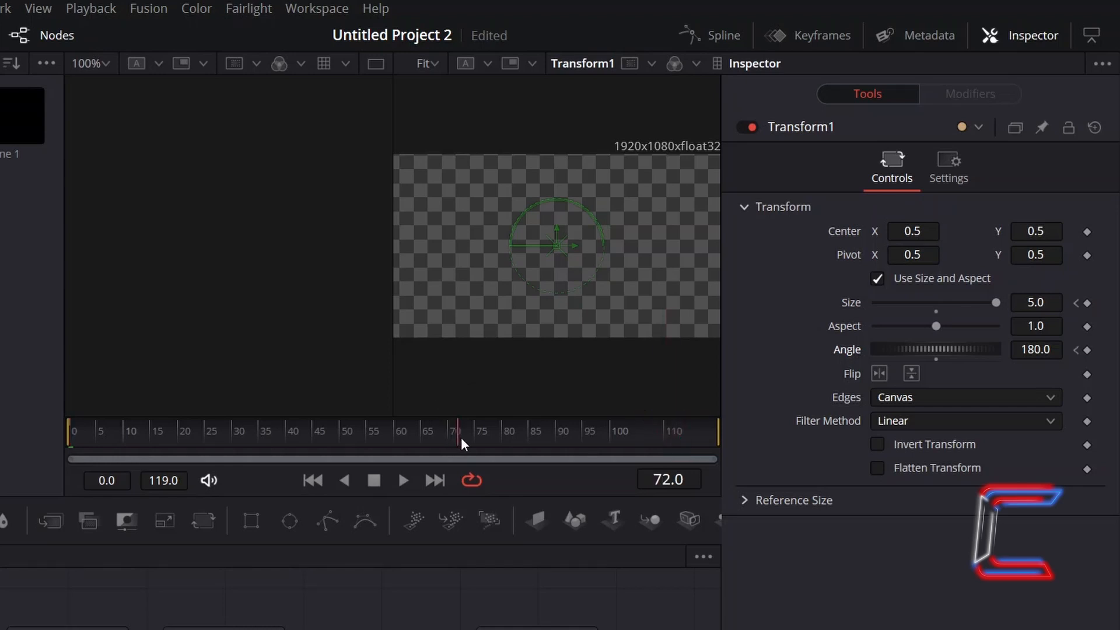
pyautogui.click(1051, 301)
pyautogui.write('1')
pyautogui.press('Tab')
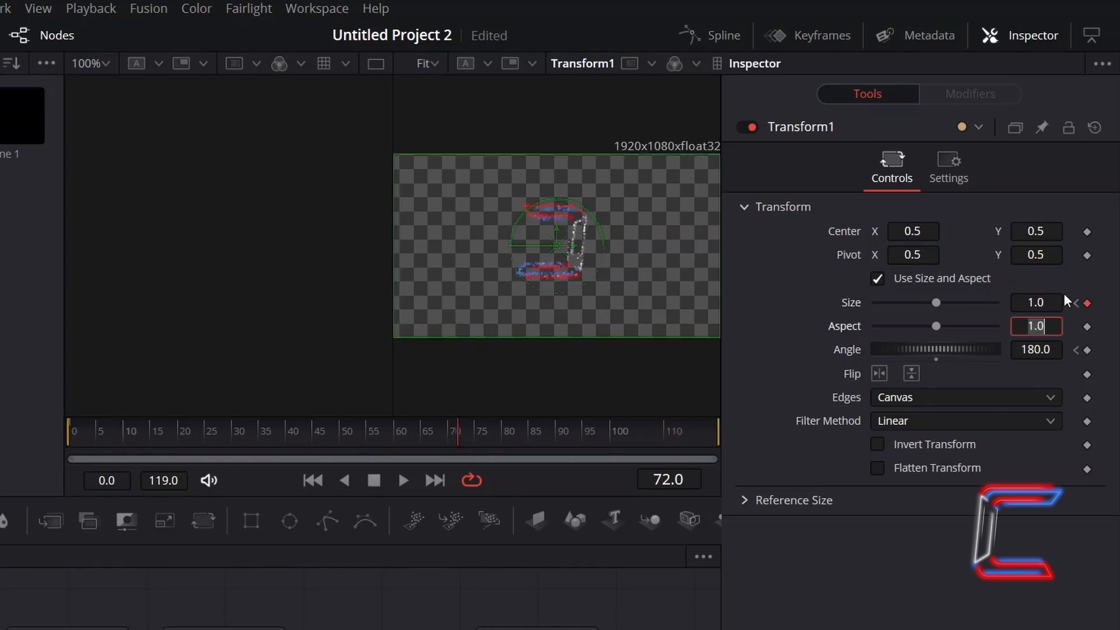
pyautogui.click(1055, 344)
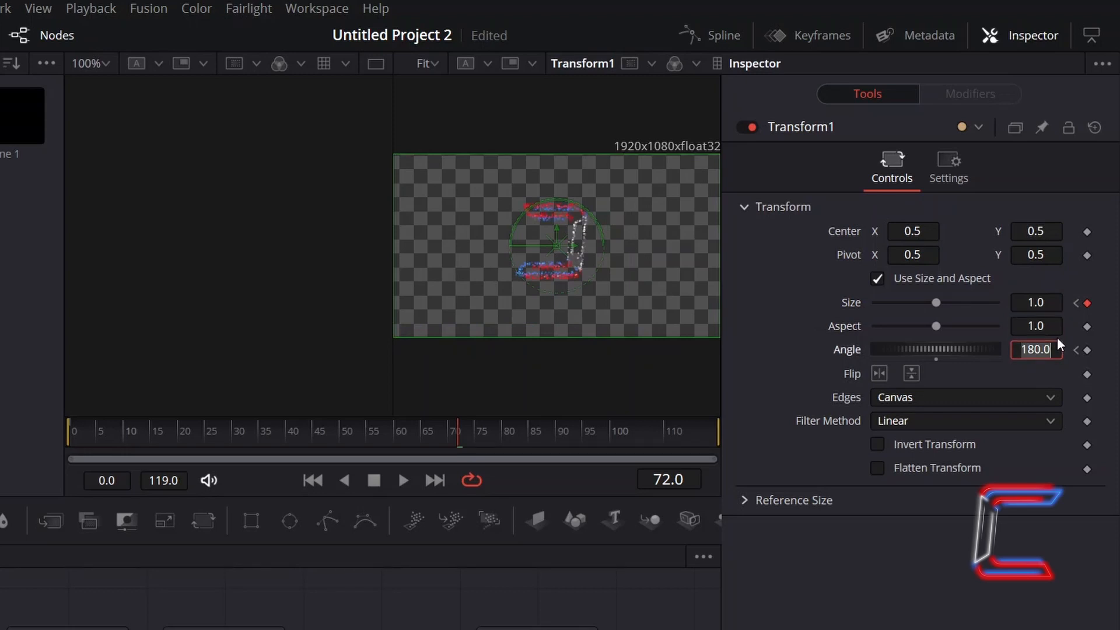
pyautogui.press('Tab')
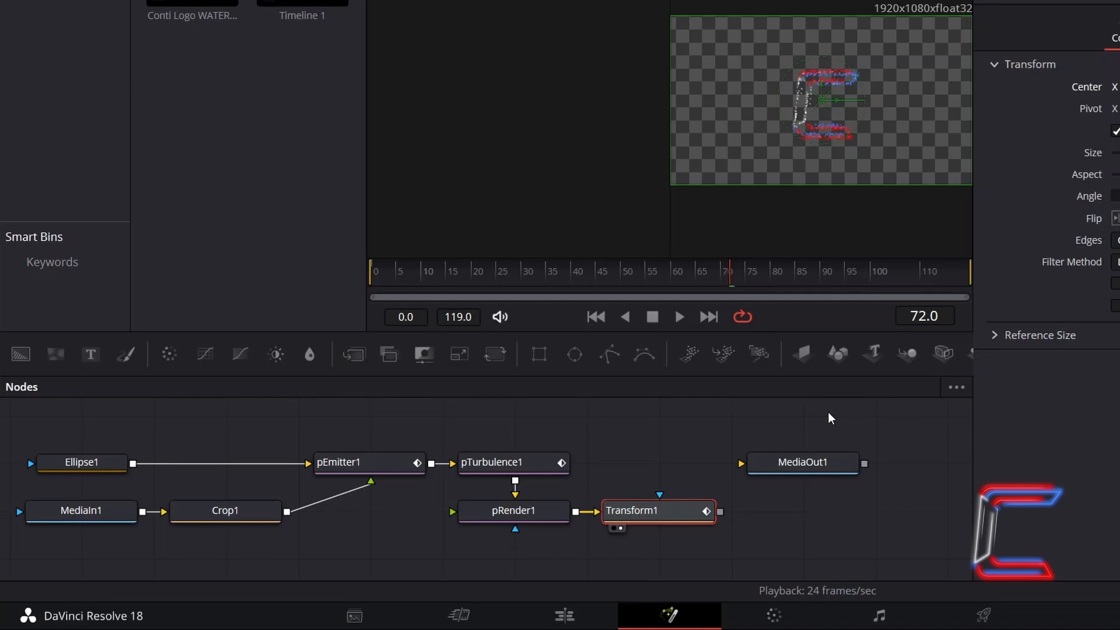
# Add a Merge (Mrg) node after the Transform node
pyautogui.hotkey('shift', 'space')
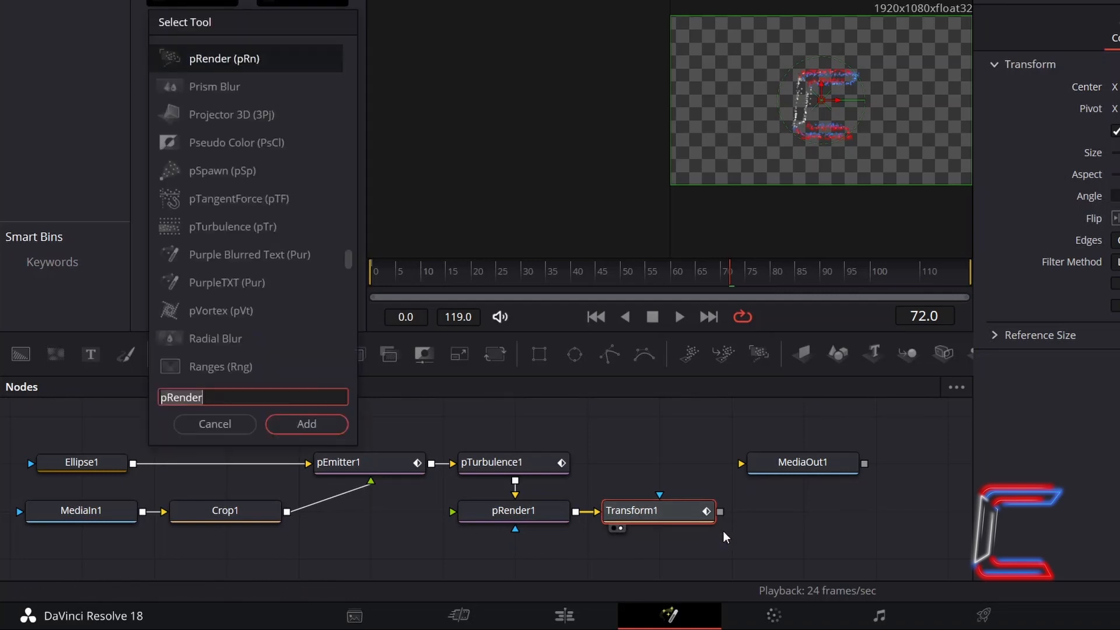
pyautogui.write('Merge')
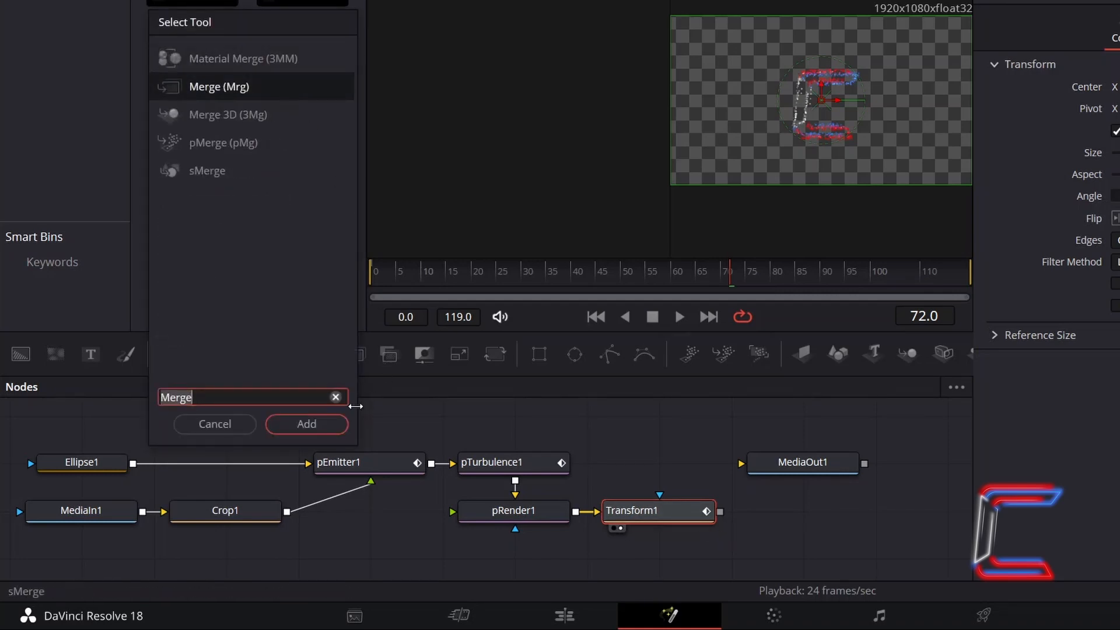
pyautogui.click(326, 428)
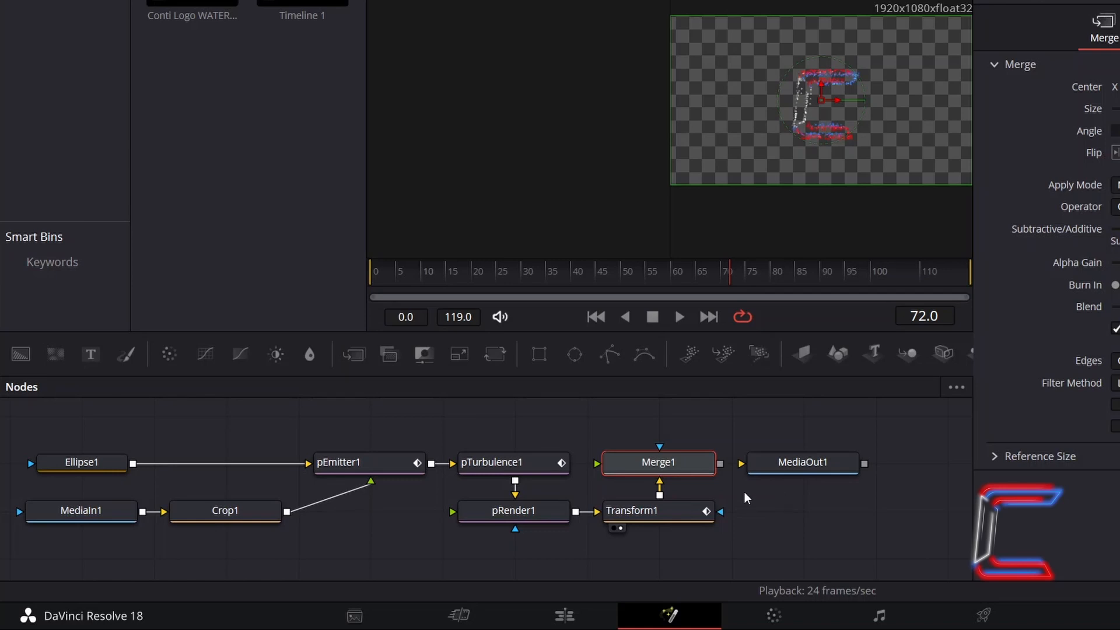
# Duplicate the MediaIn and Crop nodes together and connect the copied Crop to the Merge's foreground input, placing the copies above pEmitter and pTurbulence
pyautogui.click(178, 556)
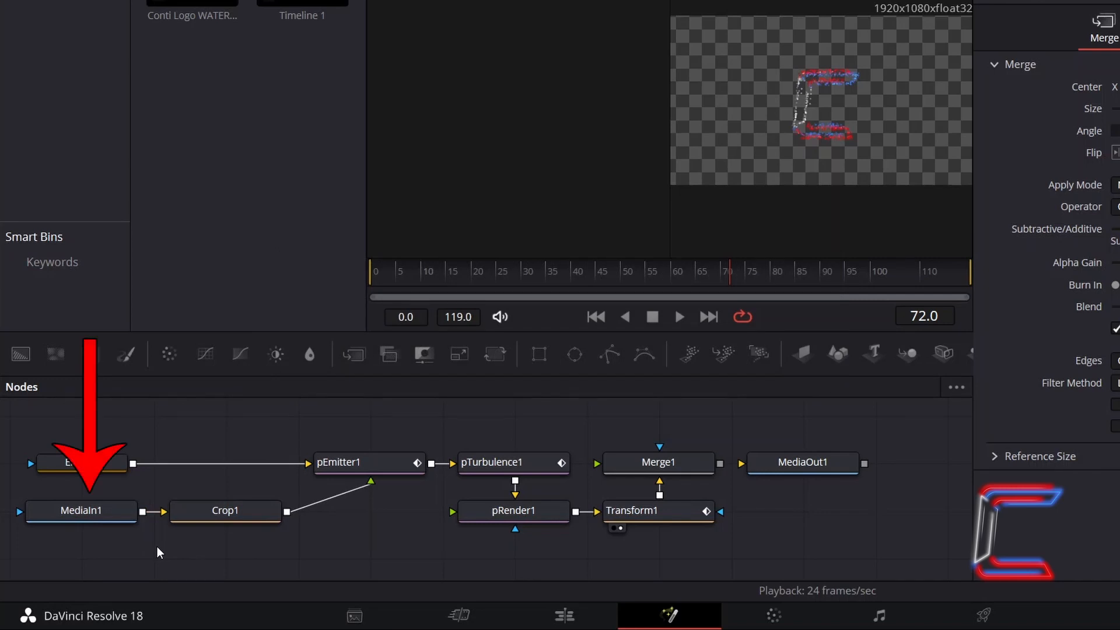
pyautogui.click(79, 514)
pyautogui.keyDown('ctrl'); pyautogui.click(236, 514); pyautogui.keyUp('ctrl')
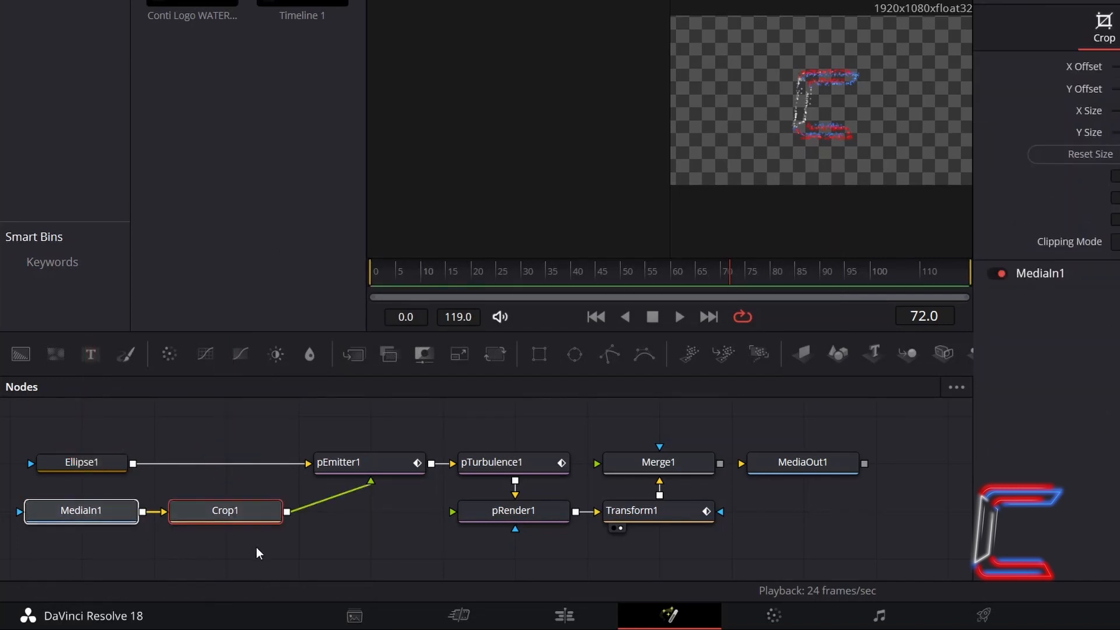
pyautogui.hotkey('ctrl', 'c')
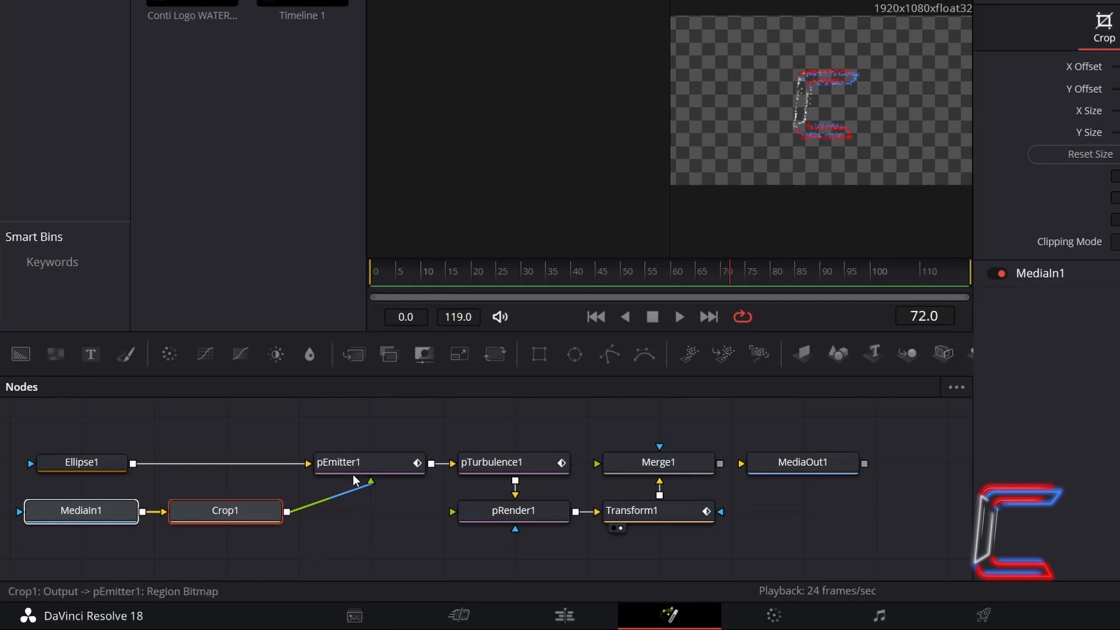
pyautogui.click(317, 421)
pyautogui.hotkey('ctrl', 'v')
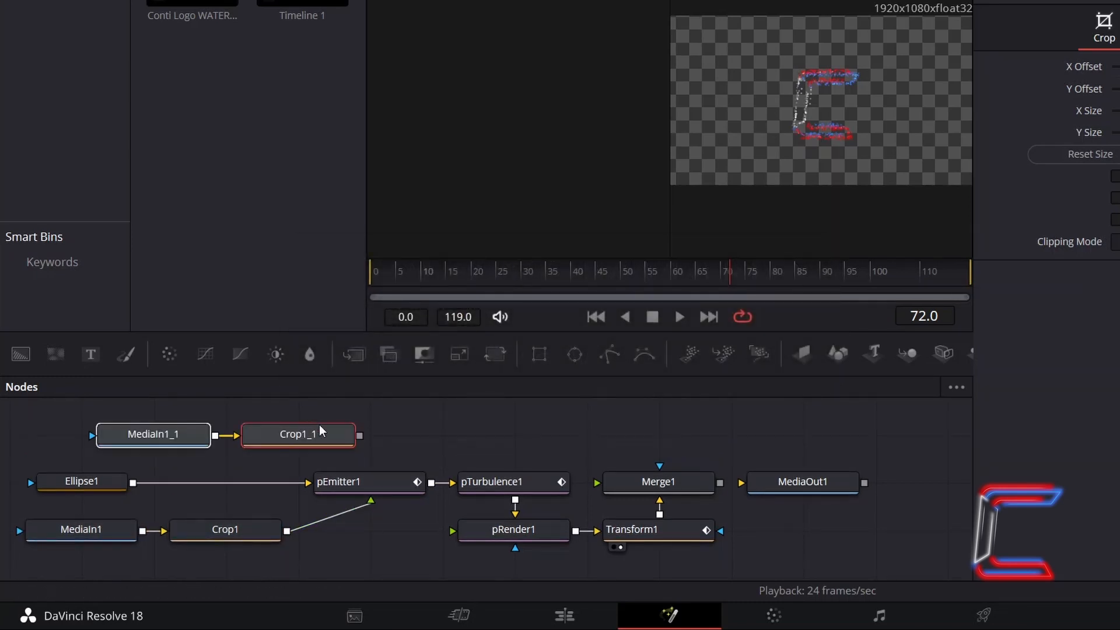
pyautogui.moveTo(360, 436)
pyautogui.mouseDown()
pyautogui.moveTo(534, 487)
pyautogui.moveTo(597, 489)
pyautogui.mouseUp()
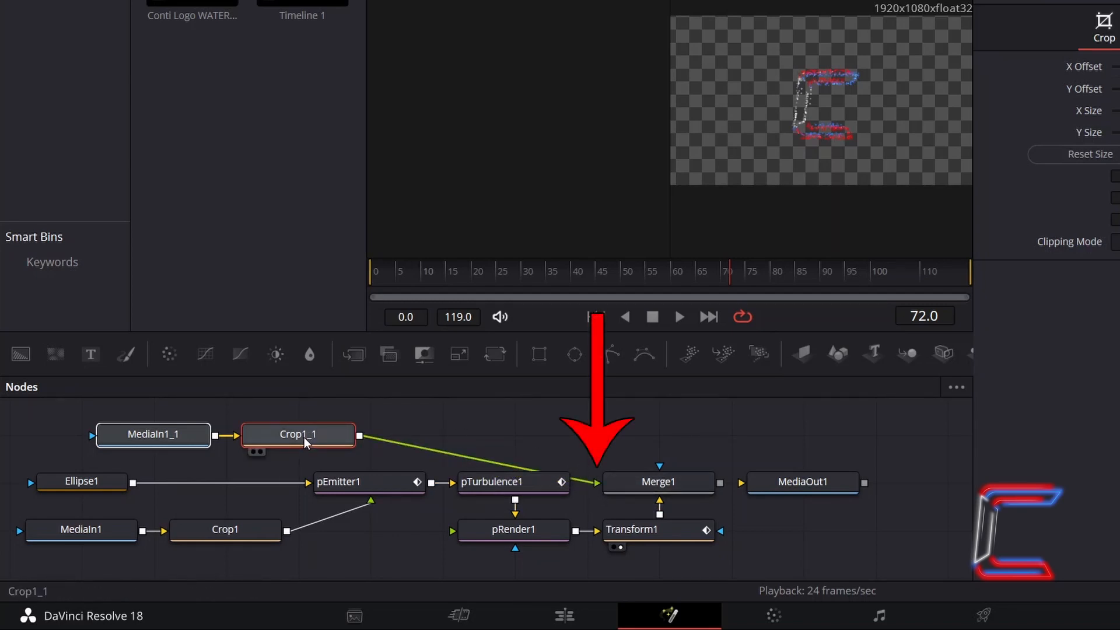
pyautogui.moveTo(327, 424); pyautogui.dragTo(542, 425)
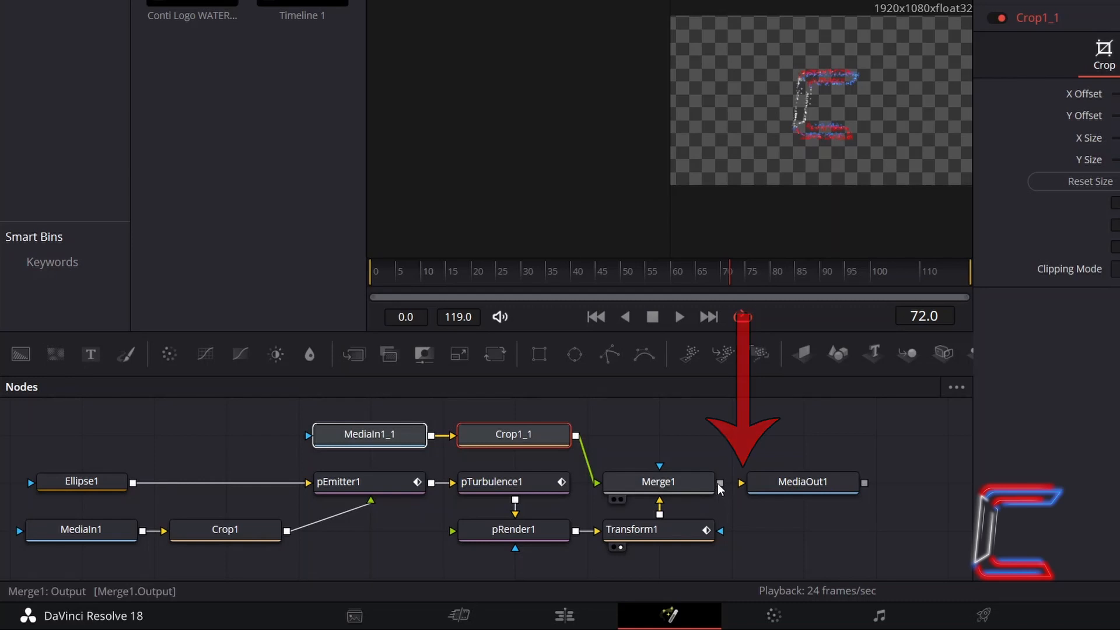
# Connect the Merge node's output to MediaOut and show MediaOut in the second viewer
pyautogui.moveTo(719, 483); pyautogui.dragTo(745, 495)
pyautogui.click(755, 489)
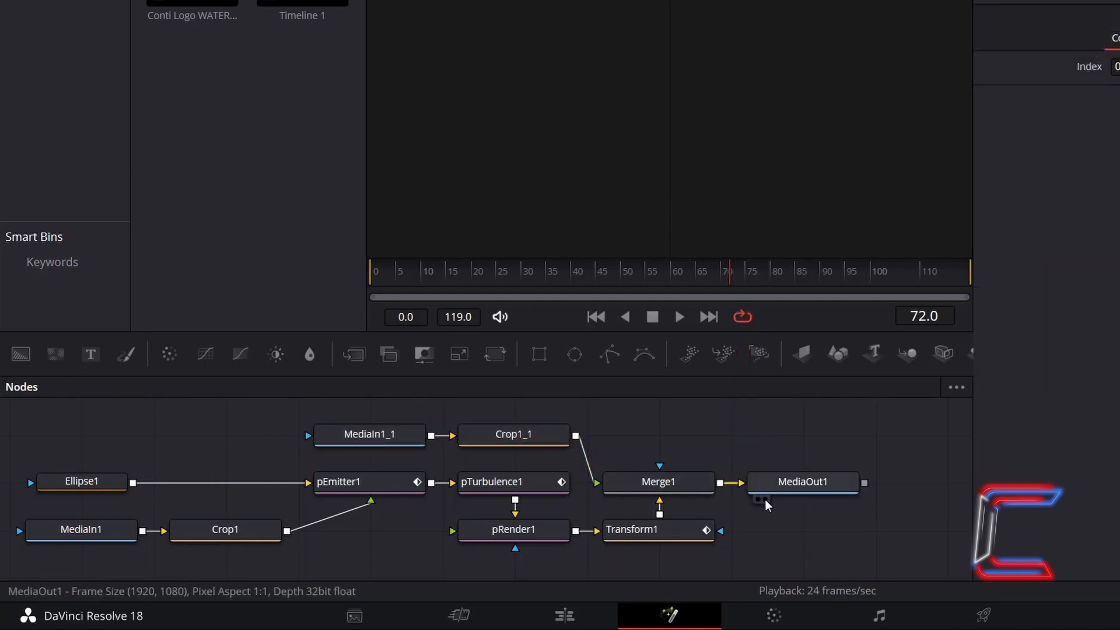
pyautogui.click(765, 499)
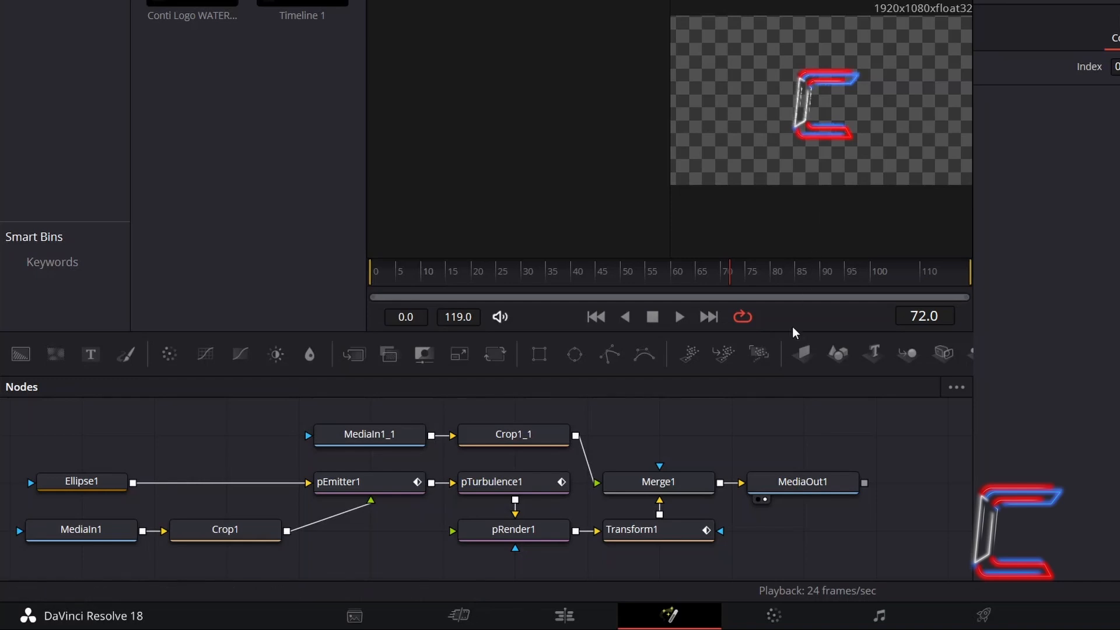
# Keyframe the Merge node's blend at frame 0 and lower it to 0.0
pyautogui.click(699, 489)
pyautogui.click(934, 315)
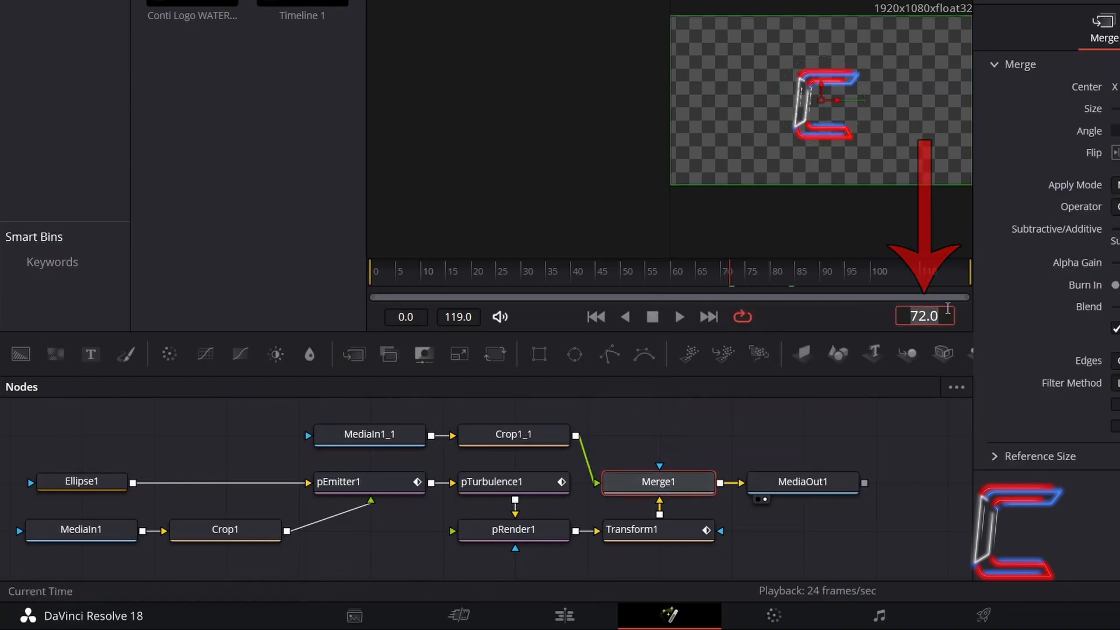
pyautogui.write('0')
pyautogui.press('Return')
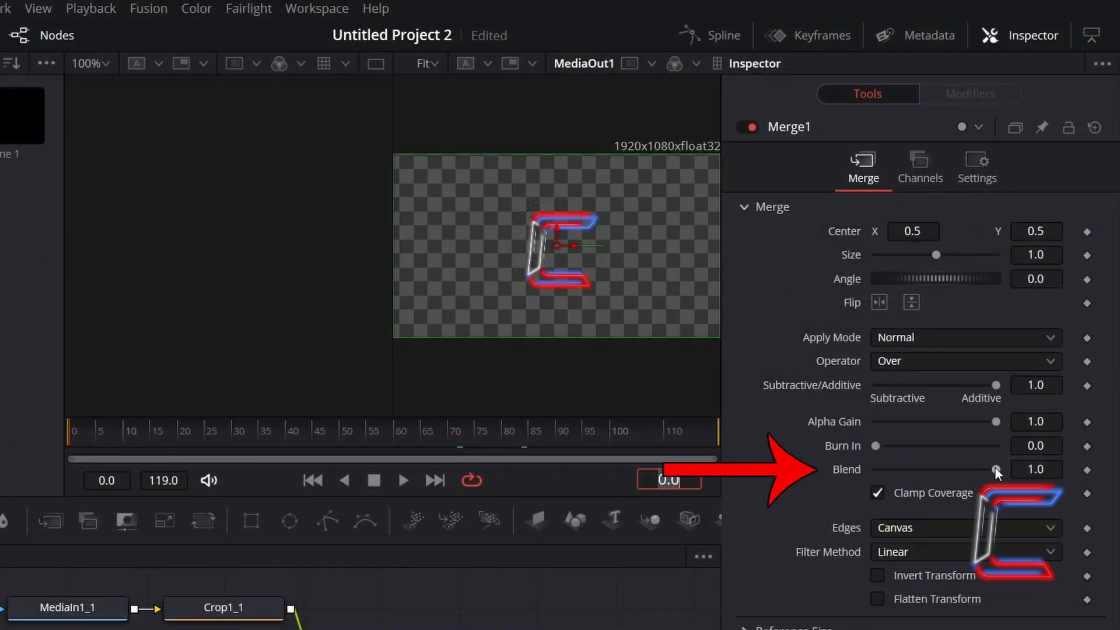
pyautogui.click(1087, 470)
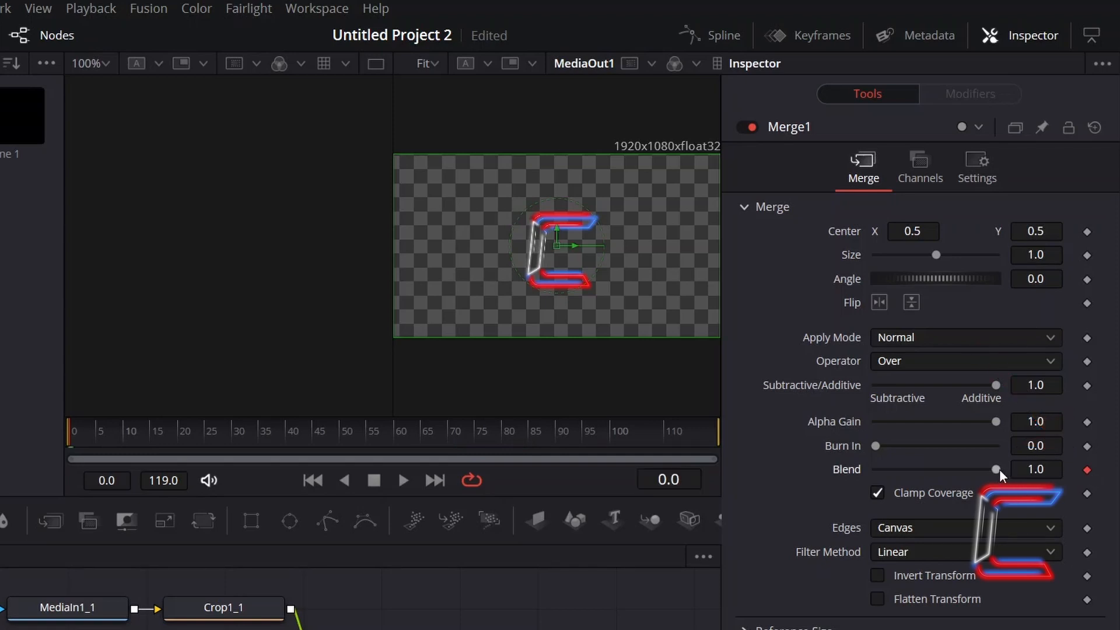
pyautogui.moveTo(995, 469); pyautogui.dragTo(828, 463)
# Keyframe the Merge's blend at 0.0 on frame 72 and raise it to 1.0 at frame 84
pyautogui.click(691, 479)
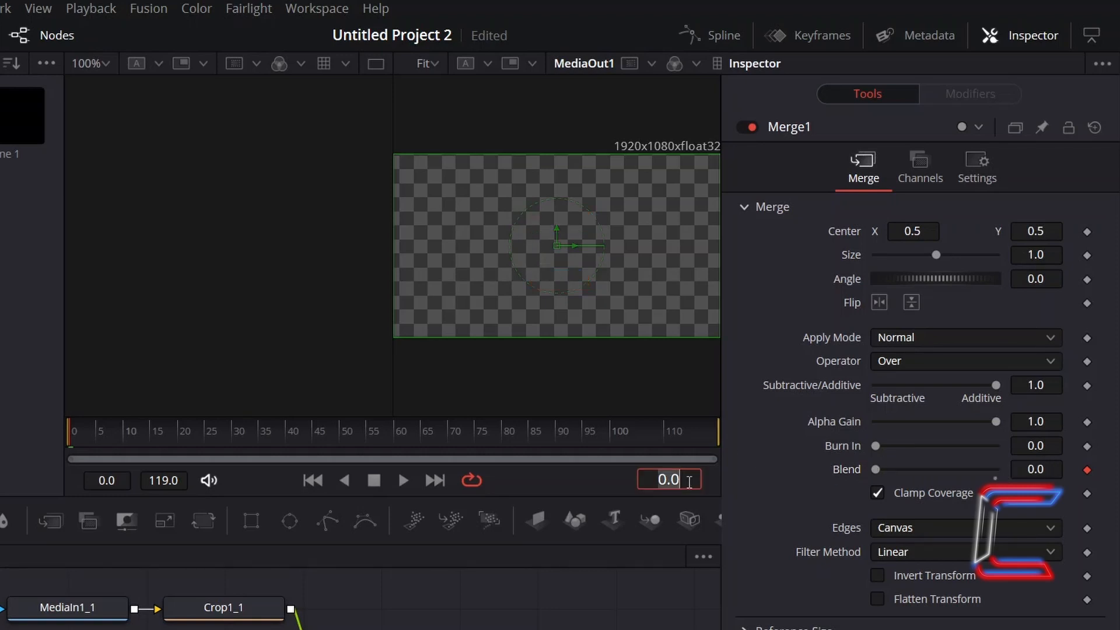
pyautogui.write('72')
pyautogui.press('Return')
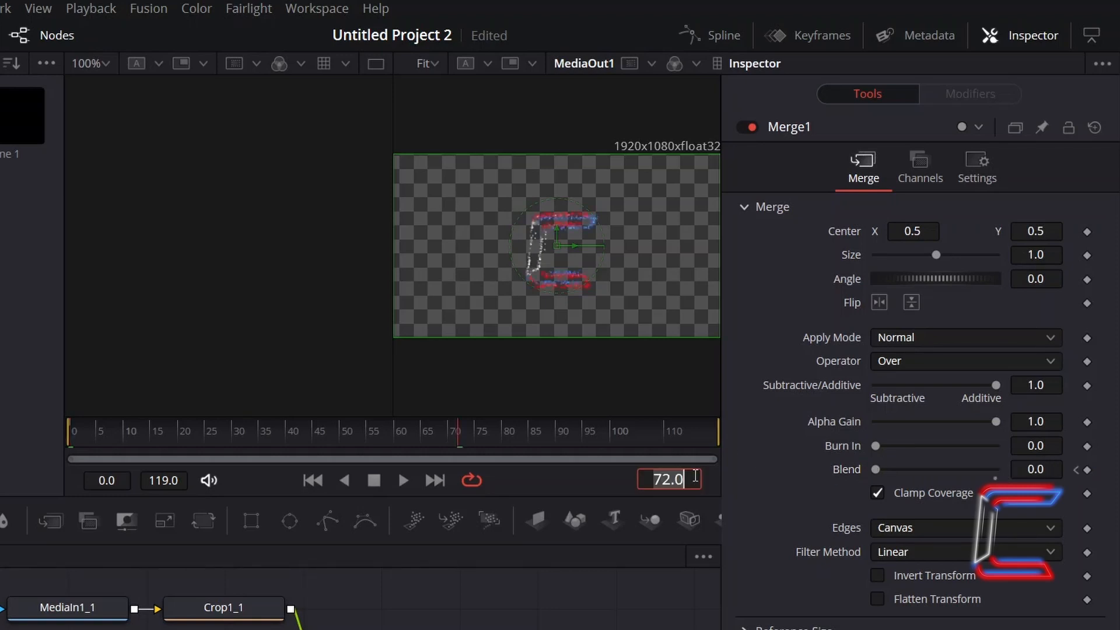
pyautogui.click(1086, 470)
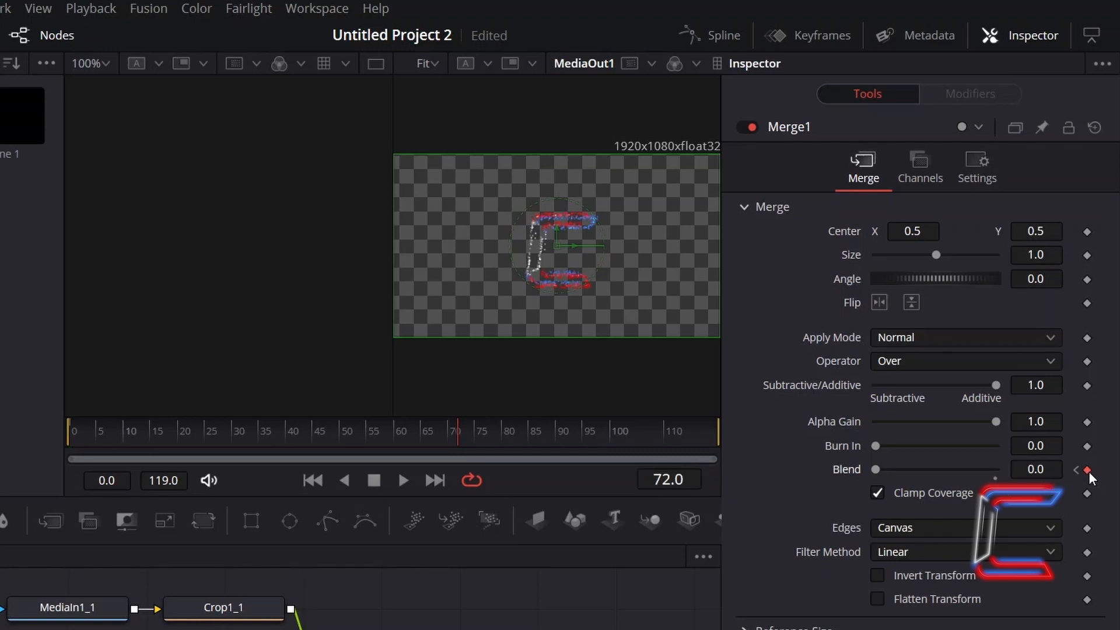
pyautogui.moveTo(516, 433); pyautogui.dragTo(524, 432)
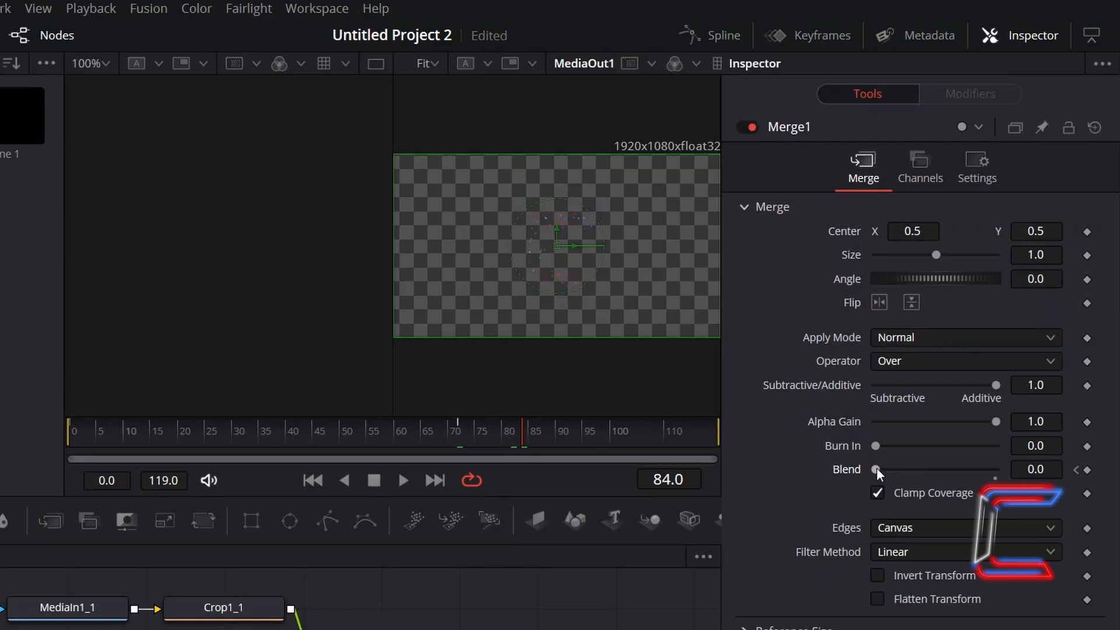
pyautogui.moveTo(877, 468); pyautogui.dragTo(1024, 463)
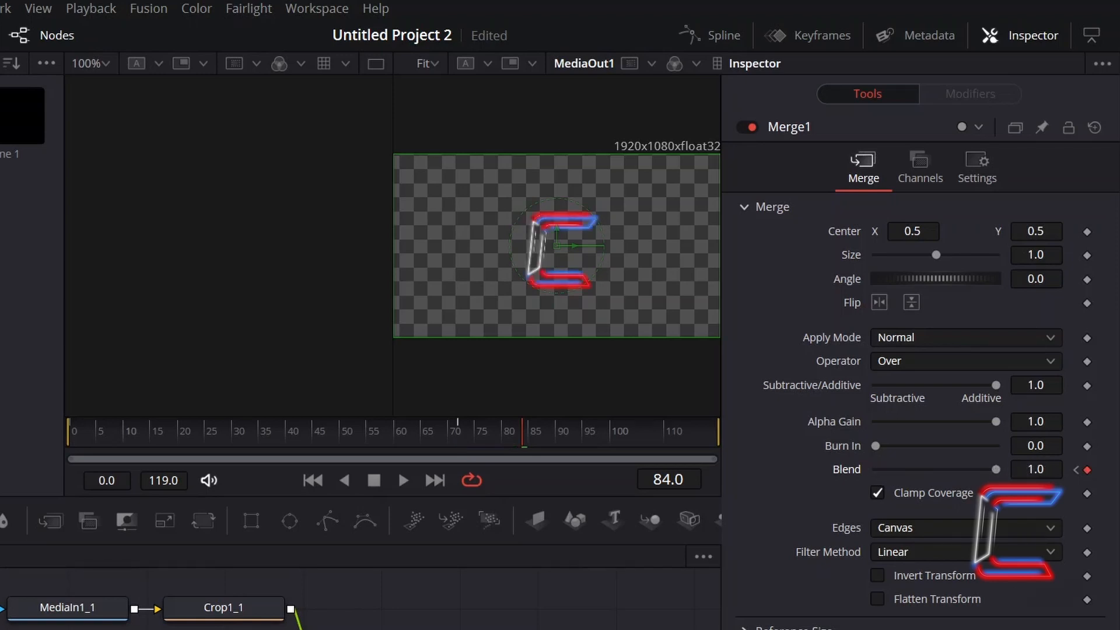